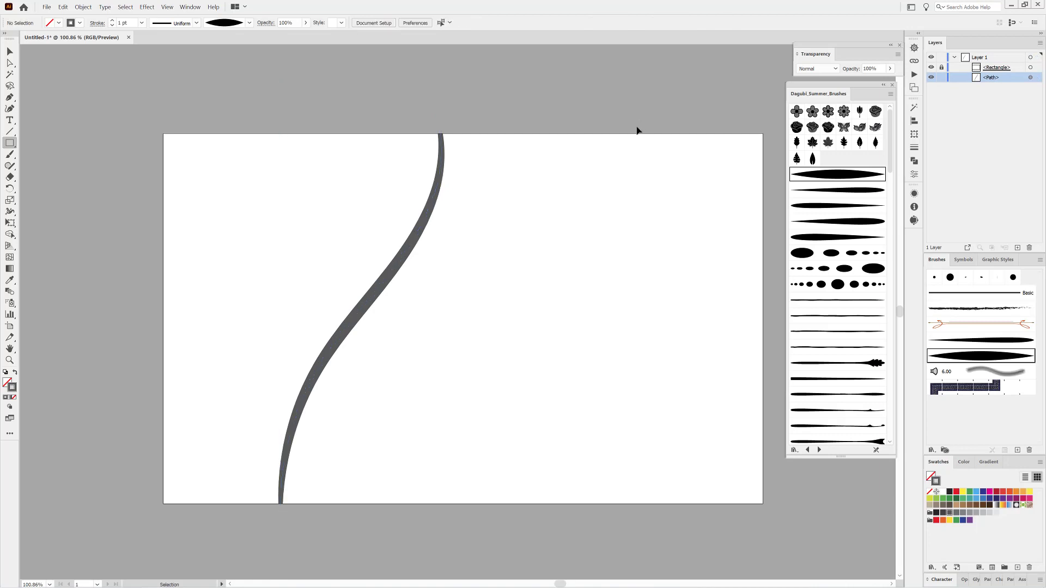
Paint three thick curling branches off the main stem with the Paintbrush, one at right, one at upper left and one at lower left
click(10, 155)
drag(291, 463, 323, 371)
mouse_move(546, 338)
mouse_down()
mouse_move(487, 373)
mouse_move(462, 329)
mouse_up()
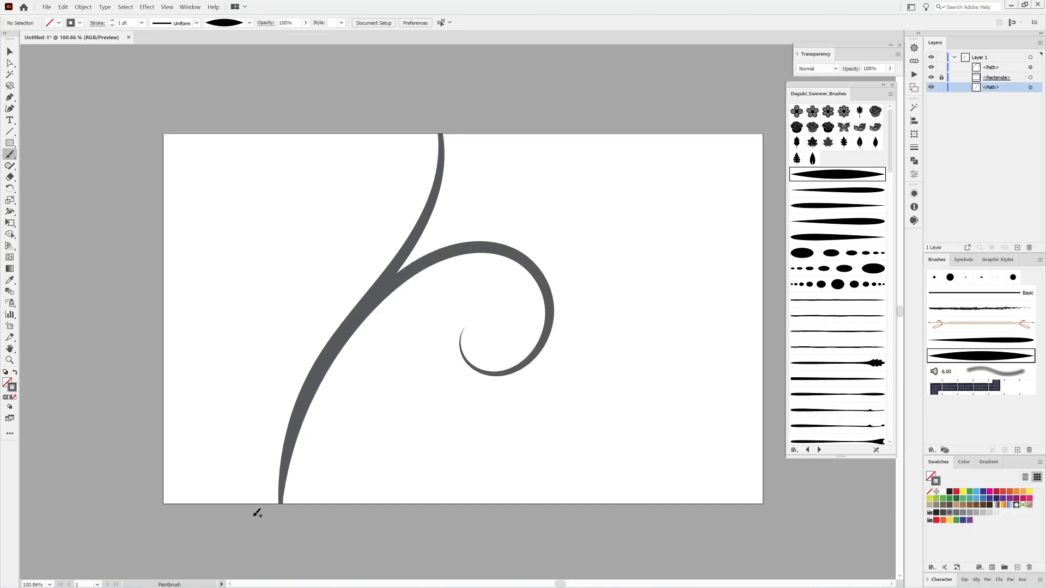
mouse_move(281, 555)
mouse_down()
mouse_move(304, 458)
mouse_move(390, 329)
mouse_move(385, 253)
mouse_move(329, 205)
mouse_move(275, 219)
mouse_move(275, 278)
mouse_move(305, 281)
mouse_up()
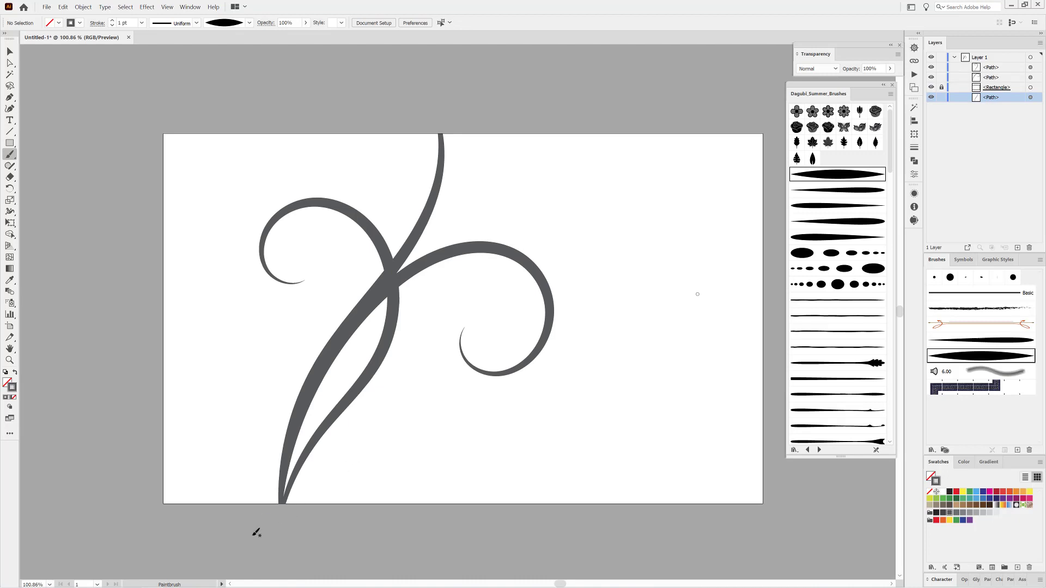
mouse_move(344, 472)
mouse_down()
mouse_move(362, 415)
mouse_move(332, 346)
mouse_up()
mouse_move(213, 368)
mouse_down()
mouse_move(221, 412)
mouse_move(244, 417)
mouse_up()
Paint two thinner branches with the art brush that tapers to one end: a wavy one curling at lower right and one curling at upper left
click(807, 206)
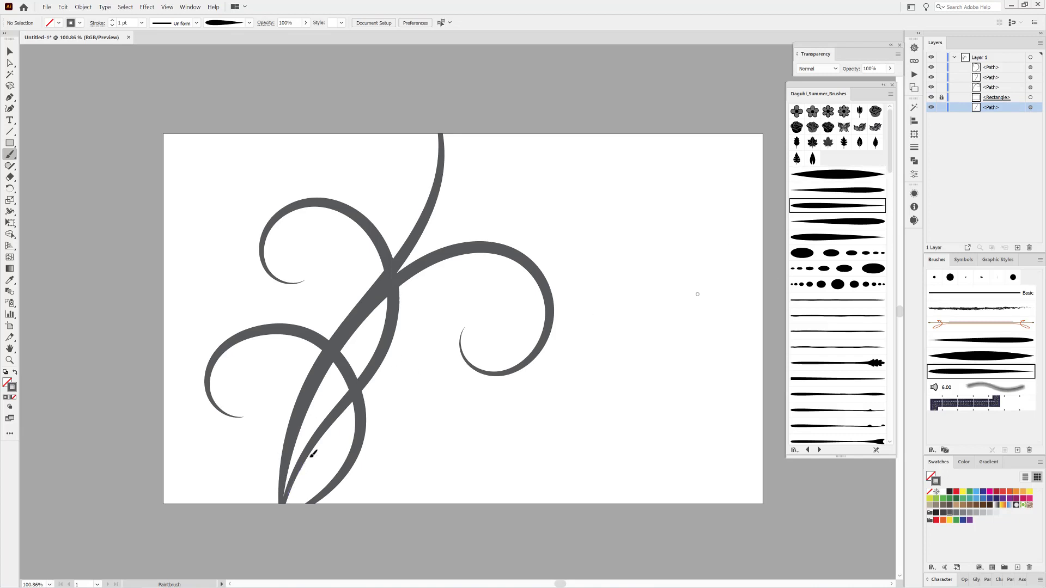
mouse_move(312, 454)
mouse_down()
mouse_move(355, 418)
mouse_move(432, 406)
mouse_move(494, 417)
mouse_move(566, 412)
mouse_move(557, 325)
mouse_up()
drag(508, 361, 527, 389)
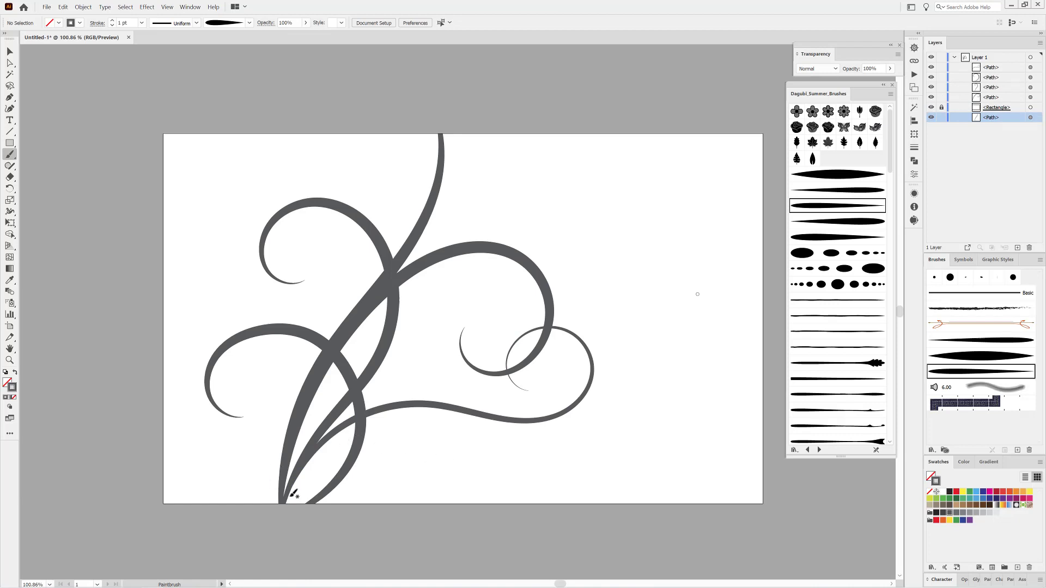
mouse_move(313, 408)
mouse_down()
mouse_move(237, 270)
mouse_move(258, 217)
mouse_up()
drag(333, 267, 312, 297)
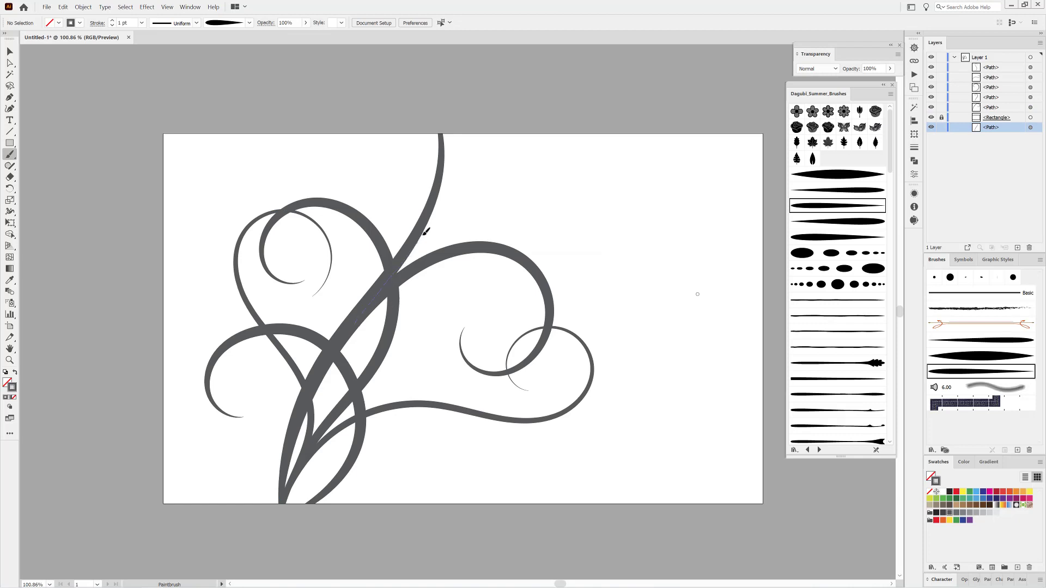
mouse_move(424, 233)
mouse_down()
mouse_move(468, 191)
mouse_move(529, 183)
mouse_move(538, 235)
mouse_up()
click(63, 6)
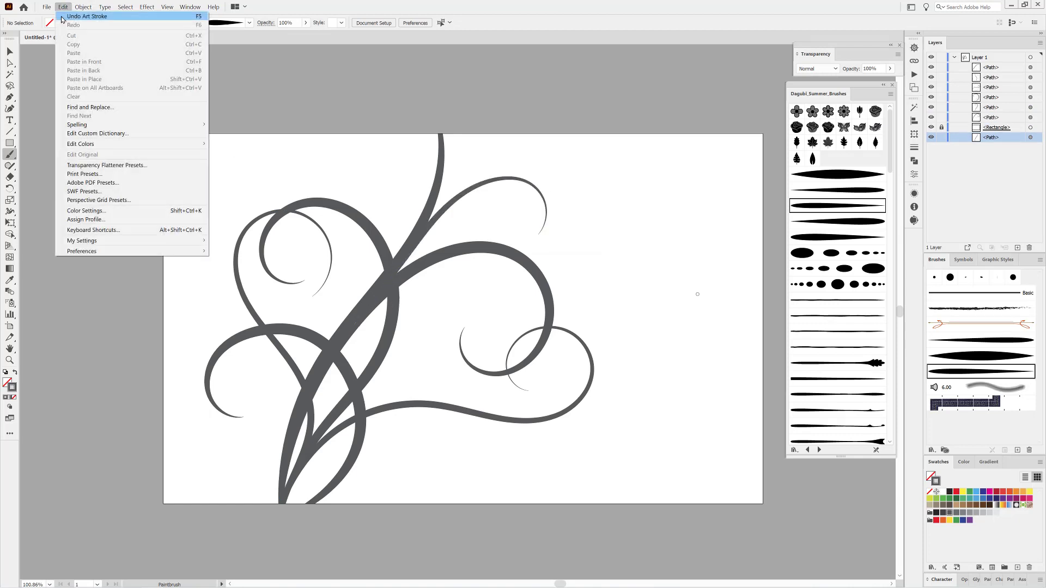
click(63, 18)
Paint a thin branch arching right from the upper stem and add a leaf at its tip with the first split-leaf brush
mouse_move(414, 254)
mouse_down()
mouse_move(466, 197)
mouse_move(530, 178)
mouse_move(563, 218)
mouse_up()
scroll(881, 172, down, 10)
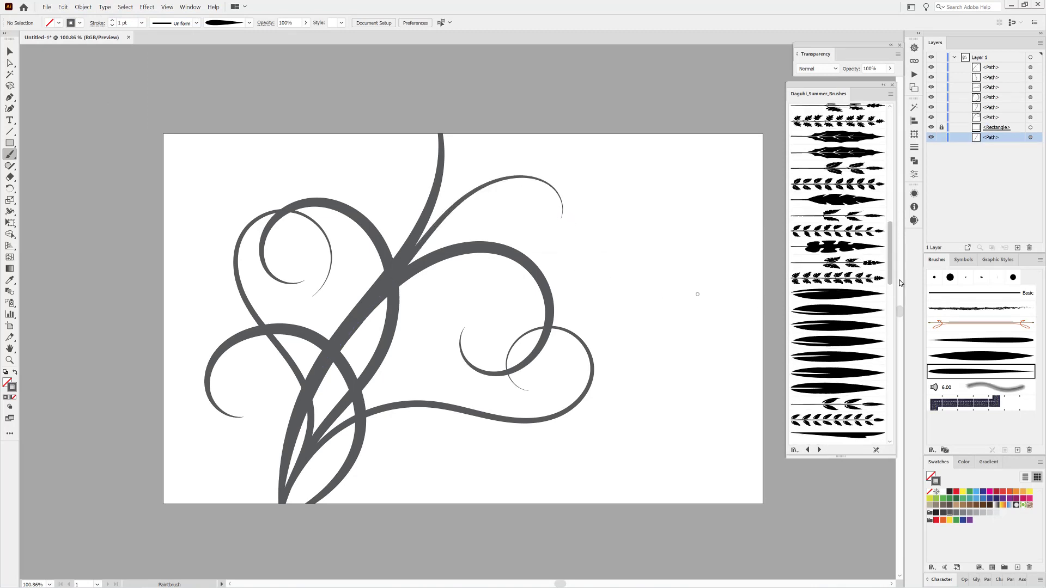
click(838, 210)
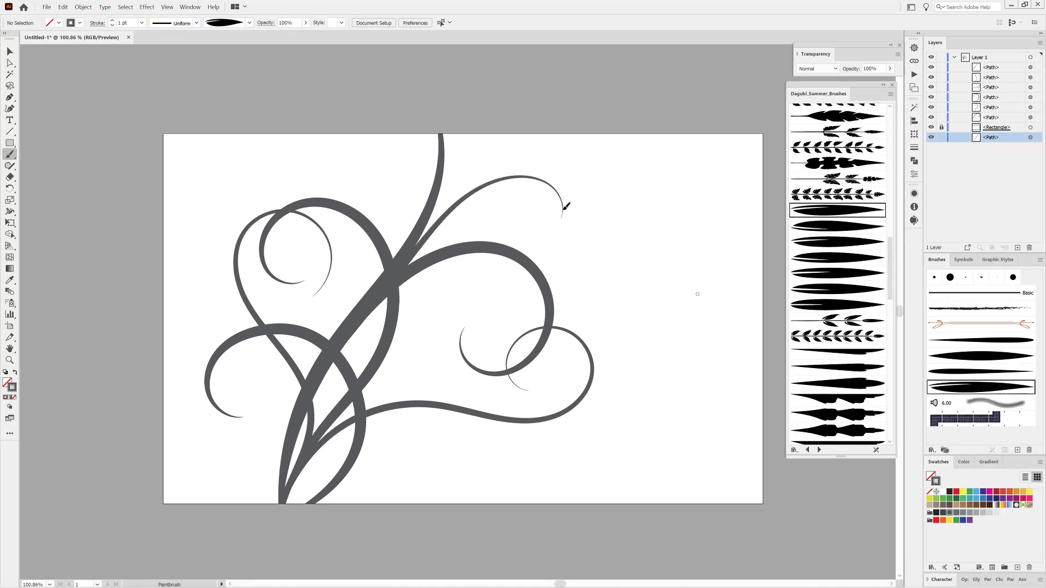
drag(564, 210, 547, 239)
ctrl+click(563, 231)
Turn off Smart Guides and paint a leaf at the tip of the thin upper-left curl
click(168, 7)
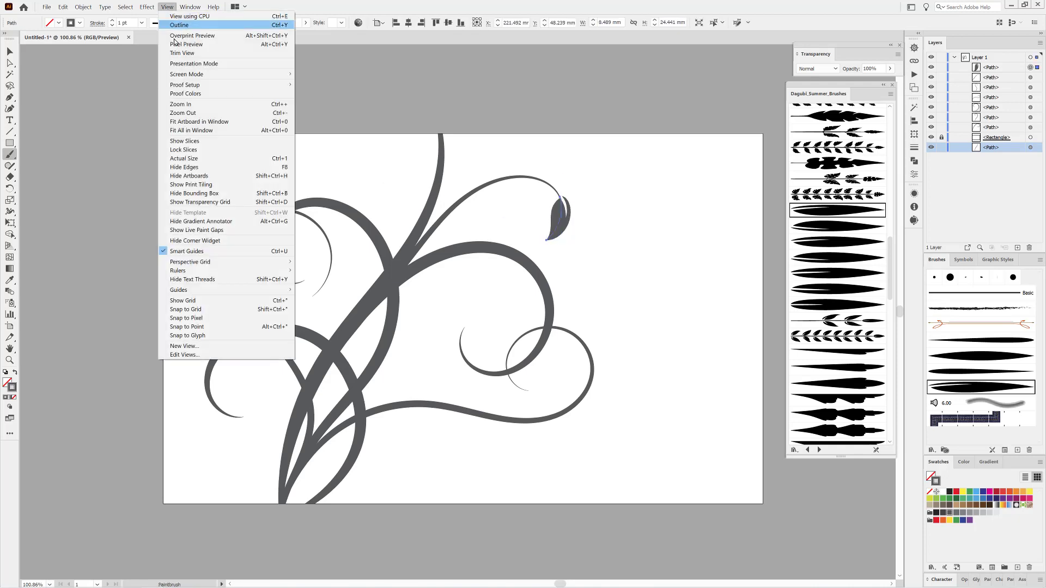
click(225, 252)
drag(545, 214, 641, 254)
drag(652, 294, 425, 275)
drag(419, 274, 474, 274)
mouse_move(372, 294)
mouse_down()
mouse_move(345, 327)
mouse_move(294, 347)
mouse_up()
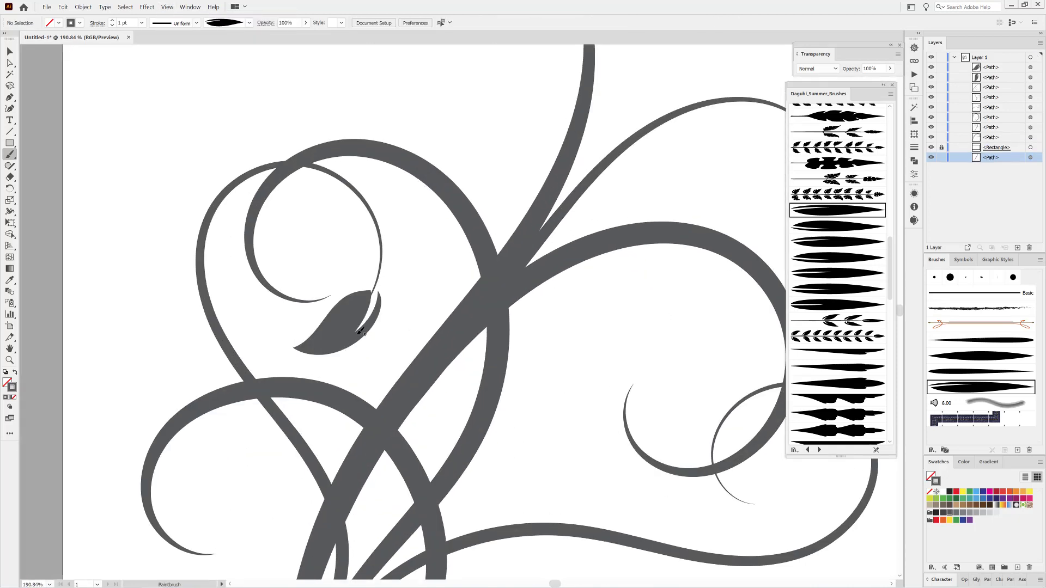
Paint a leaf at the tip of the large right curl, undo it and repaint it with the mirrored leaf brush
drag(366, 341, 369, 341)
mouse_move(630, 385)
mouse_down()
mouse_move(624, 335)
mouse_move(534, 274)
mouse_move(570, 239)
mouse_up()
key(ctrl+shift+a)
click(794, 232)
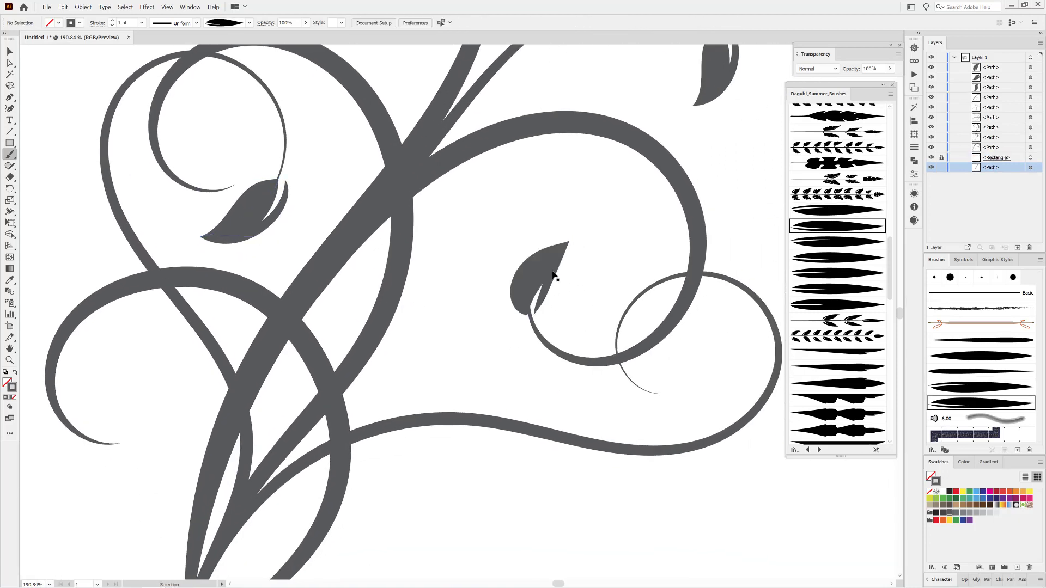
key(ctrl+z)
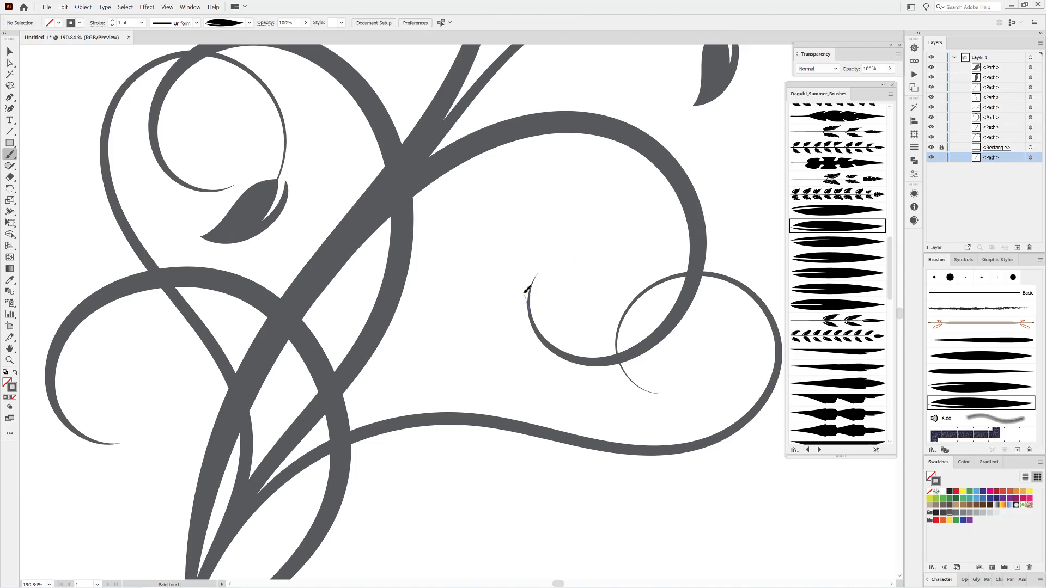
drag(550, 240, 553, 238)
key(ctrl+shift+a)
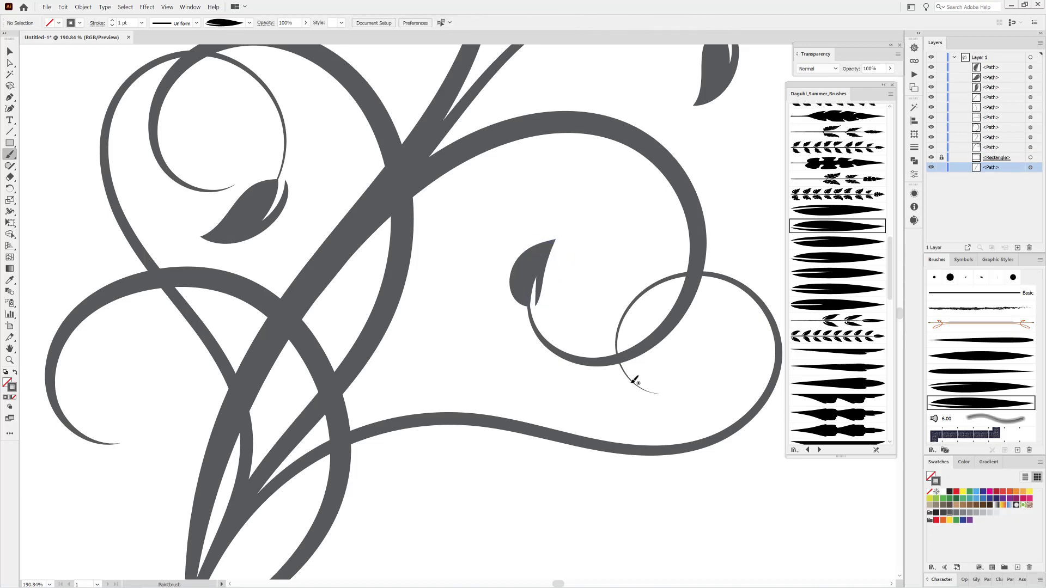
Paint leaves at the tips of the thin lower-right curl, the thick lower-left curl and the thick upper-left curl
drag(632, 378, 700, 388)
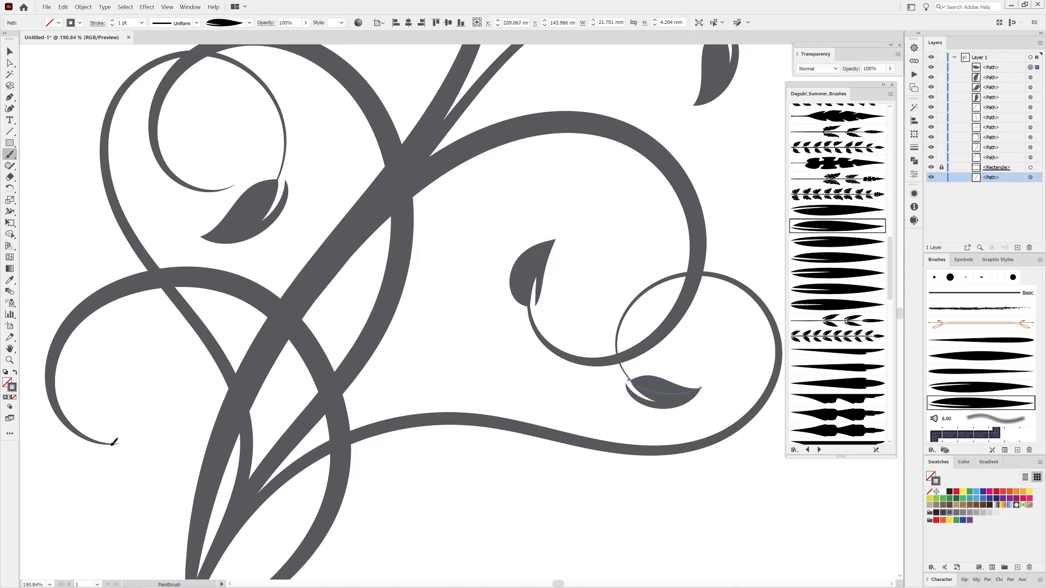
drag(112, 444, 186, 430)
drag(255, 227, 347, 286)
mouse_move(287, 247)
mouse_down()
mouse_move(303, 248)
mouse_move(337, 222)
mouse_up()
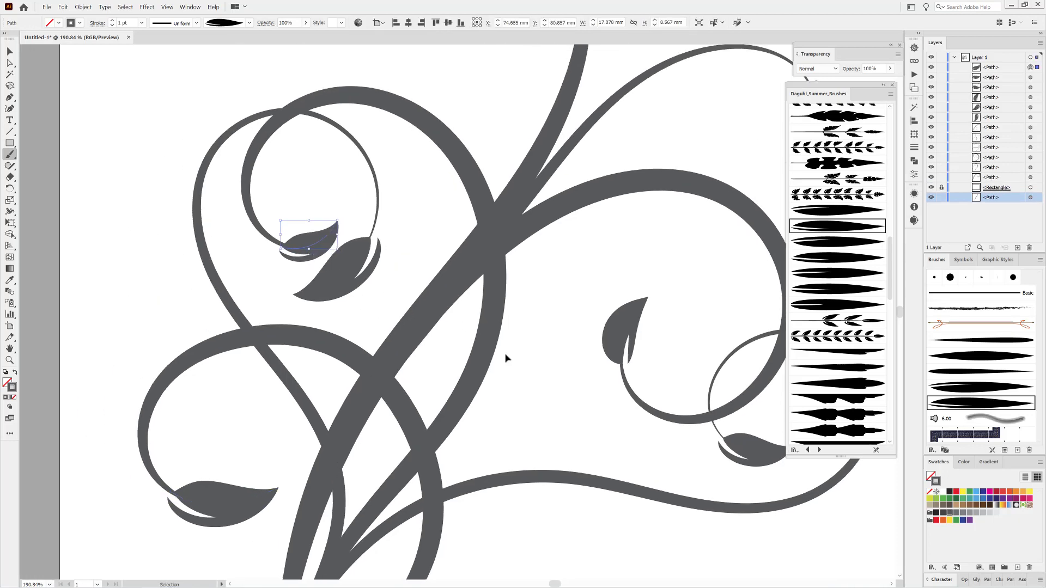
ctrl+click(507, 355)
Add a small leaf on each side of the large right curl's tip leaf, using the first leaf brush for the left one
drag(590, 361, 552, 337)
mouse_move(603, 361)
mouse_down()
mouse_move(545, 310)
mouse_move(624, 327)
mouse_move(590, 322)
mouse_move(626, 304)
mouse_up()
click(814, 214)
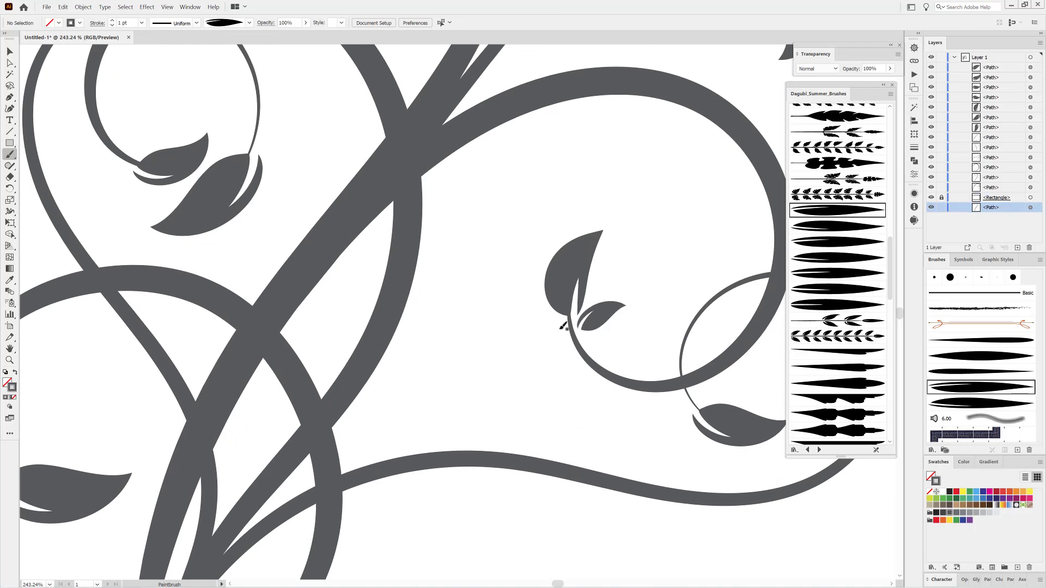
mouse_move(562, 328)
mouse_down()
mouse_move(525, 294)
mouse_move(523, 303)
mouse_up()
Paint one small side leaf beside the thin upper-left curl's leaf and two beside the thick upper-left curl's leaf
key(space)
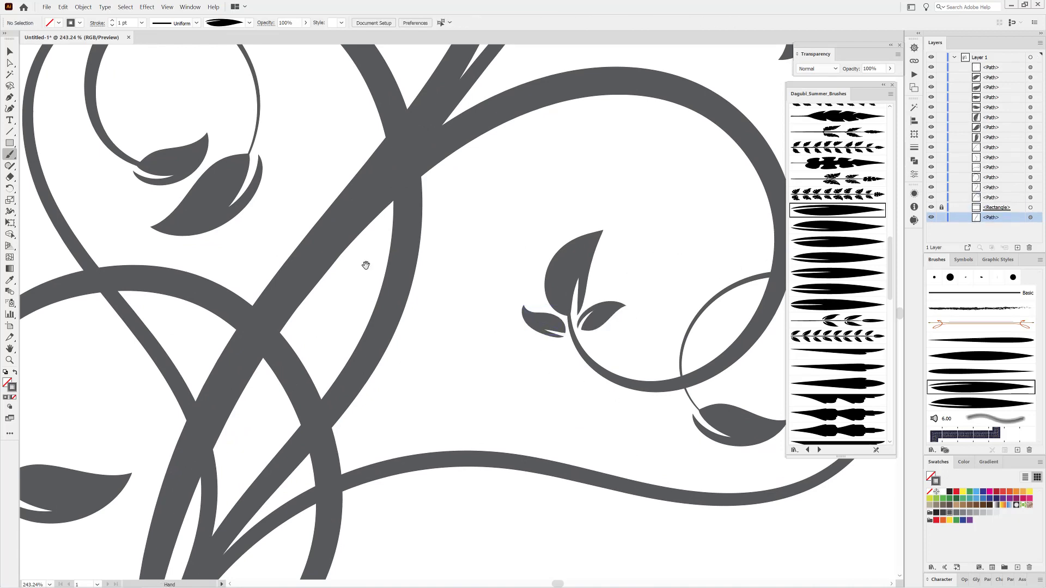
drag(365, 266, 462, 316)
drag(364, 190, 390, 237)
drag(235, 203, 258, 165)
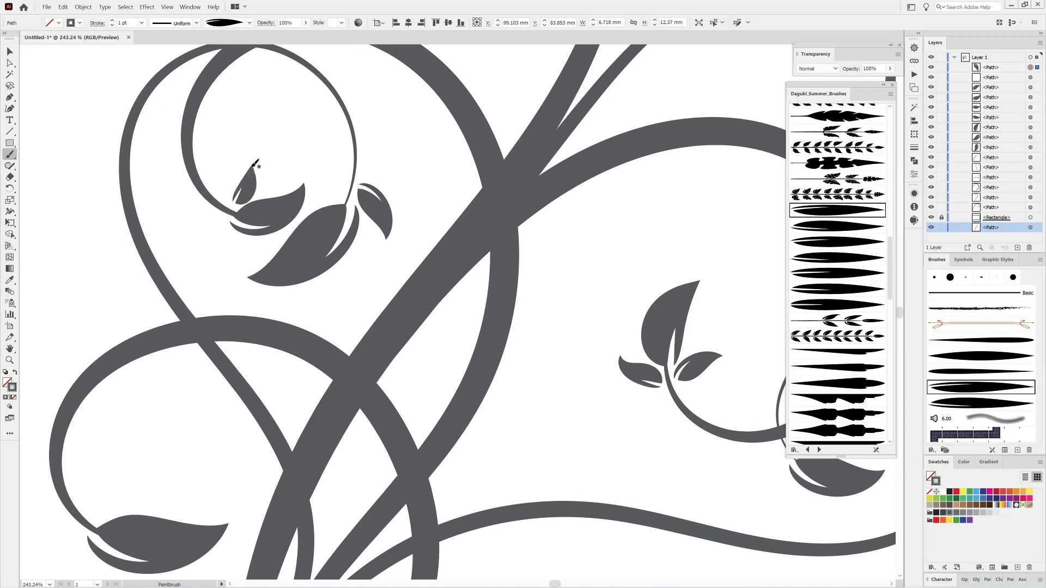
mouse_move(229, 213)
mouse_down()
mouse_move(221, 240)
mouse_move(232, 253)
mouse_up()
Apply the mirrored leaf brush to the two small leaves at the thick upper-left curl's tip
ctrl+click(246, 200)
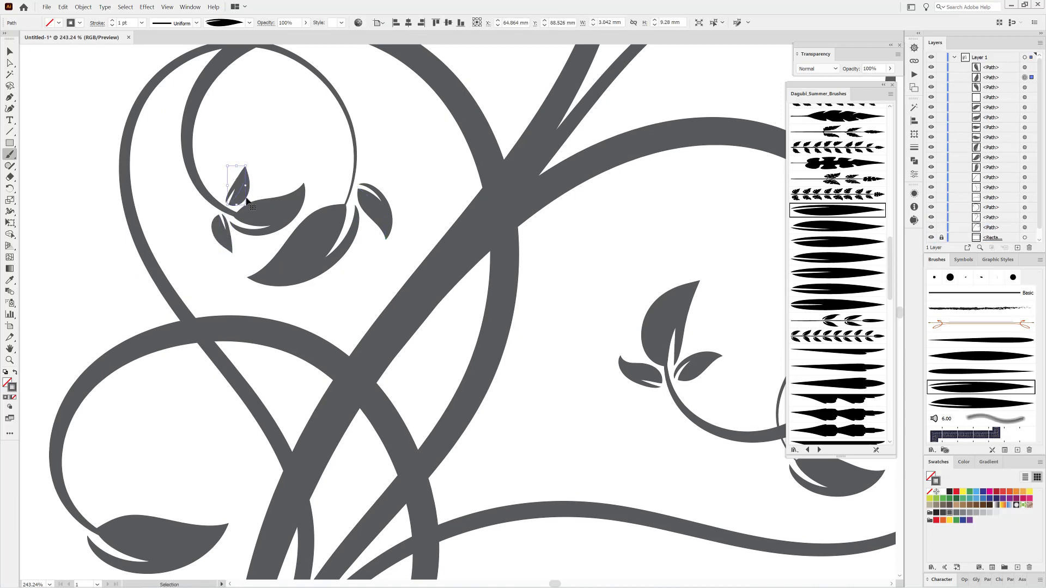
ctrl+shift+click(229, 238)
click(805, 228)
Paint a cluster of three leaves above the thin arching branch, using a different leaf brush for each
scroll(587, 365, down, 4)
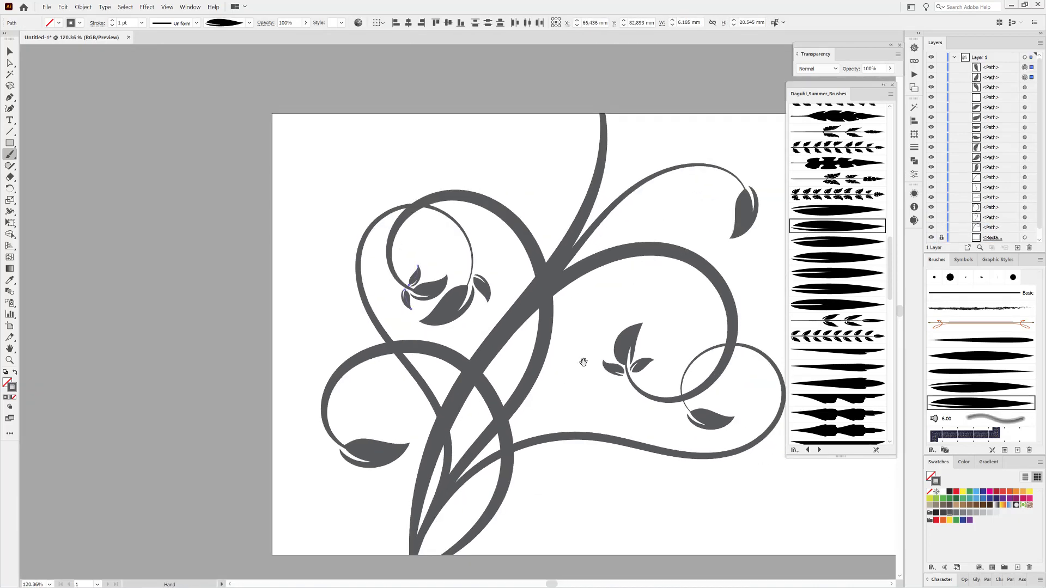
drag(583, 362, 505, 325)
scroll(504, 325, up, 2)
drag(499, 172, 460, 278)
ctrl+click(632, 169)
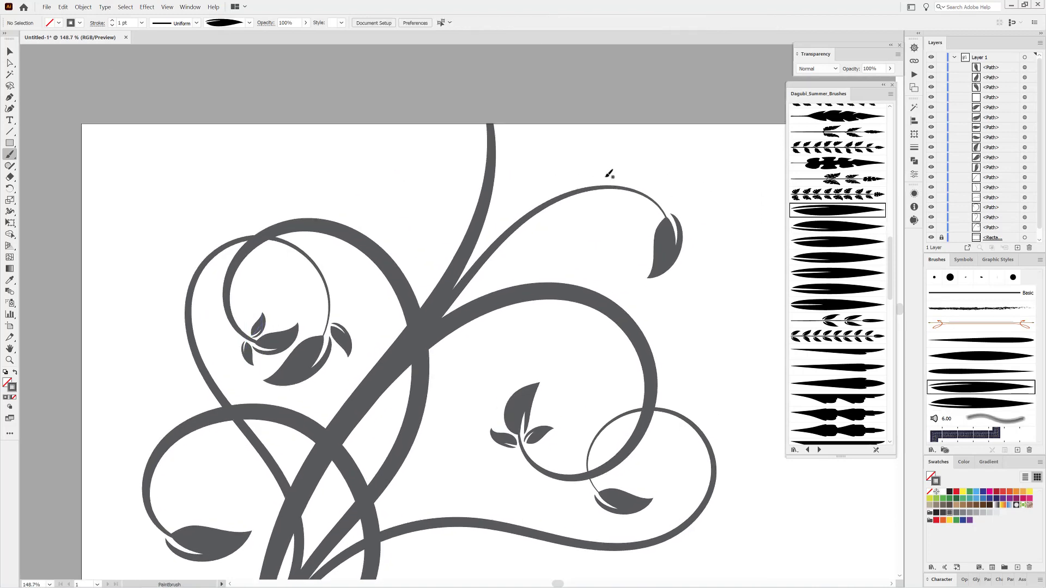
drag(603, 177, 658, 144)
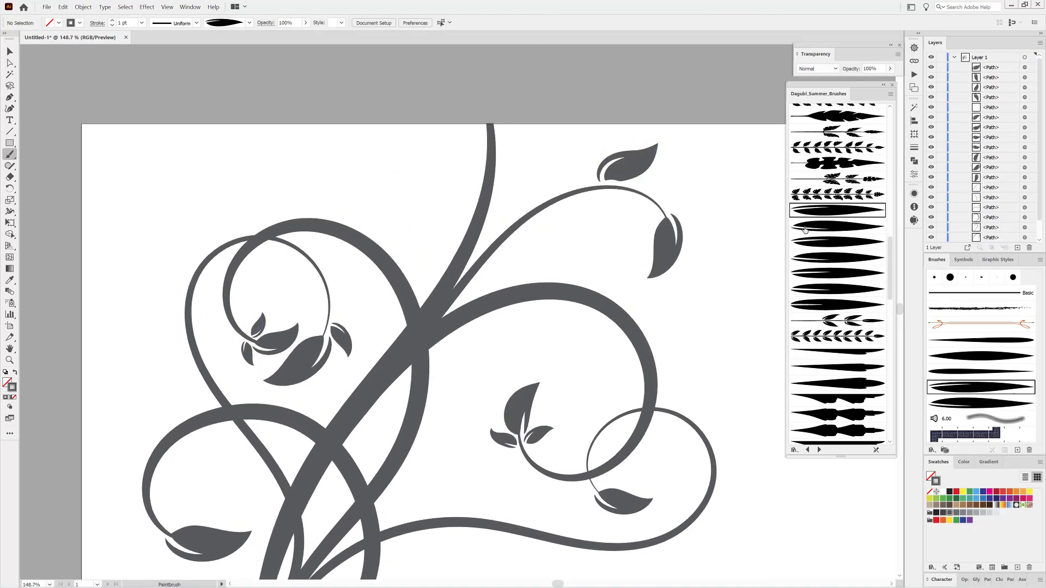
key(period)
drag(584, 180, 525, 168)
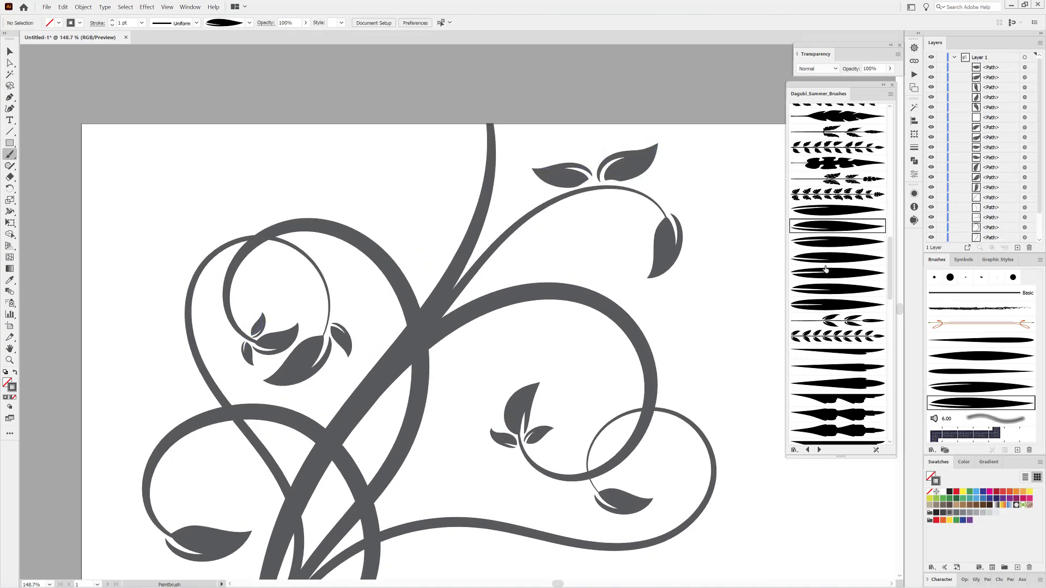
key(period)
drag(596, 161, 566, 140)
Paint small hooked curls with Summer Brush 02 beneath the arching branch and inside the thin lower-right curl
drag(526, 328, 514, 280)
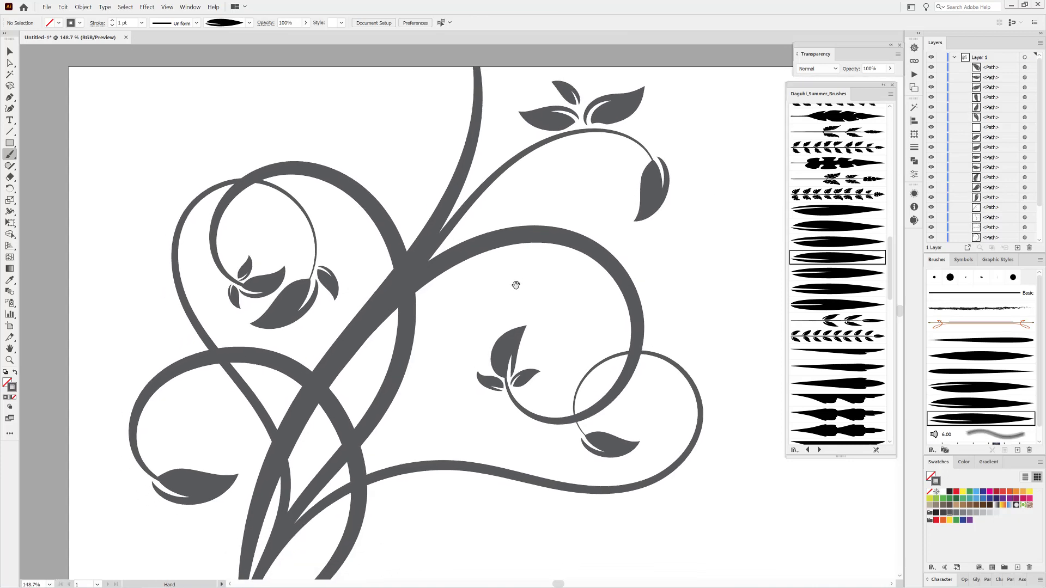
drag(890, 267, 888, 139)
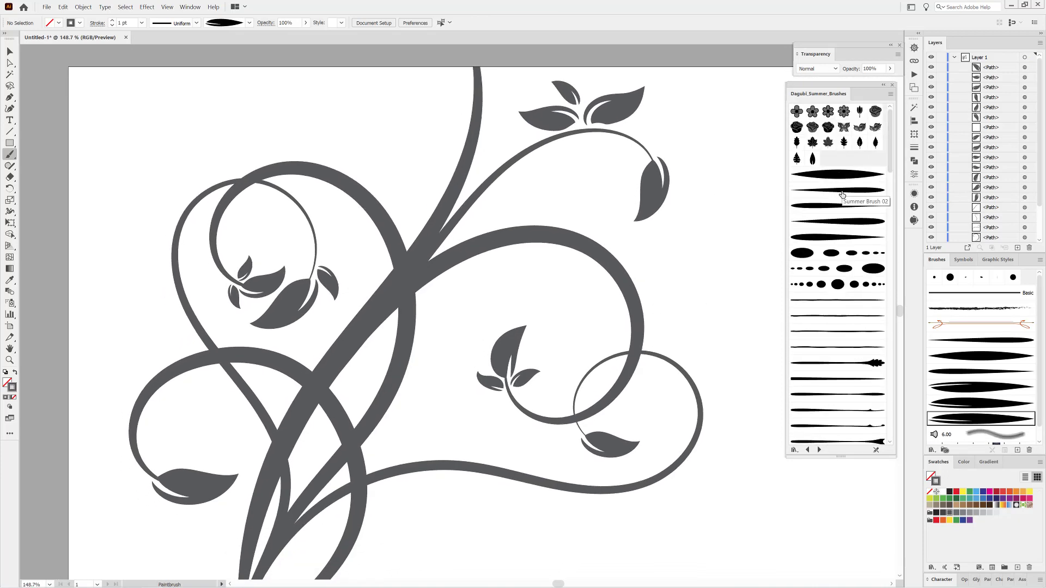
click(842, 190)
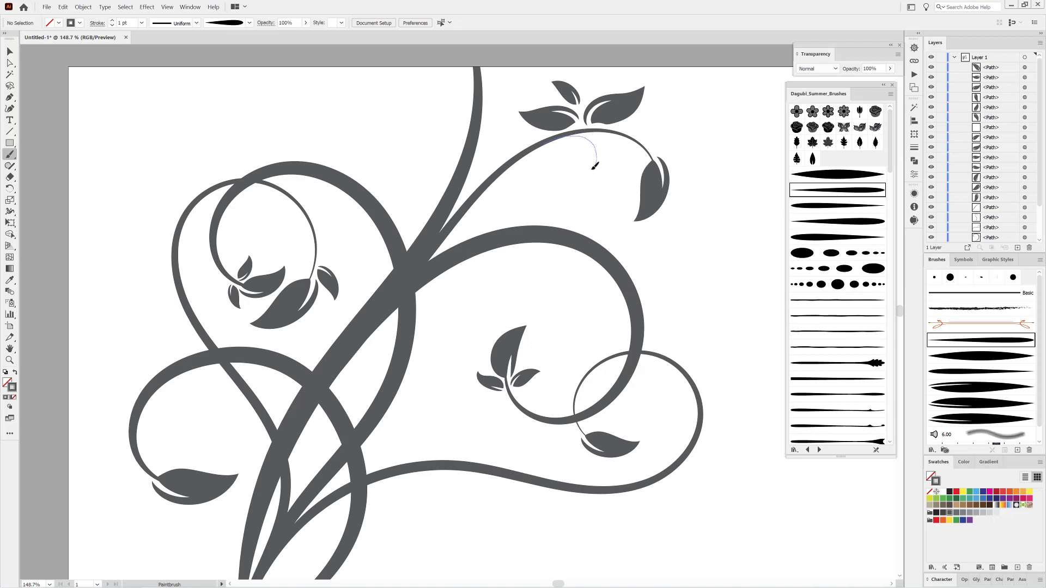
mouse_move(594, 166)
mouse_down()
mouse_move(585, 134)
mouse_move(603, 156)
mouse_up()
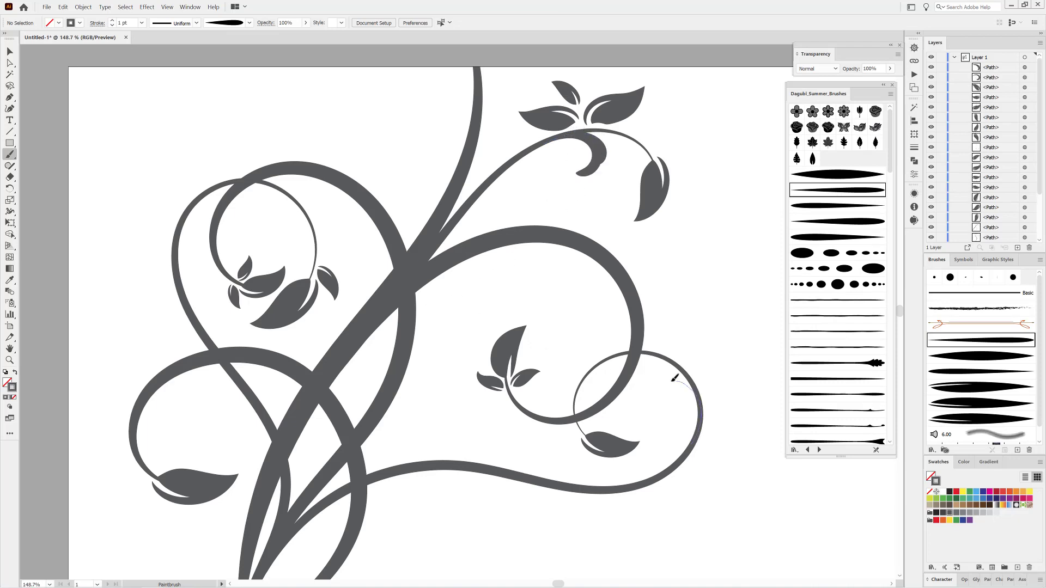
mouse_move(662, 410)
mouse_down()
mouse_move(691, 383)
mouse_move(658, 378)
mouse_up()
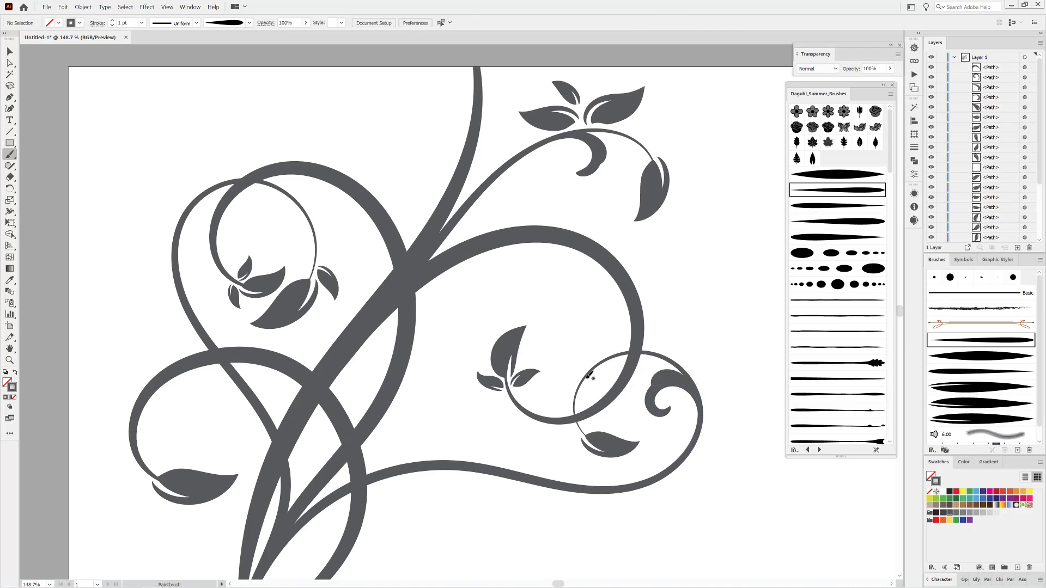
Paint flared leafy sheaths with the split-end brush on the thin left branch and at the base of the arching branch
key(space)
mouse_move(554, 342)
mouse_down()
mouse_move(565, 306)
mouse_move(614, 272)
mouse_up()
drag(890, 161, 902, 327)
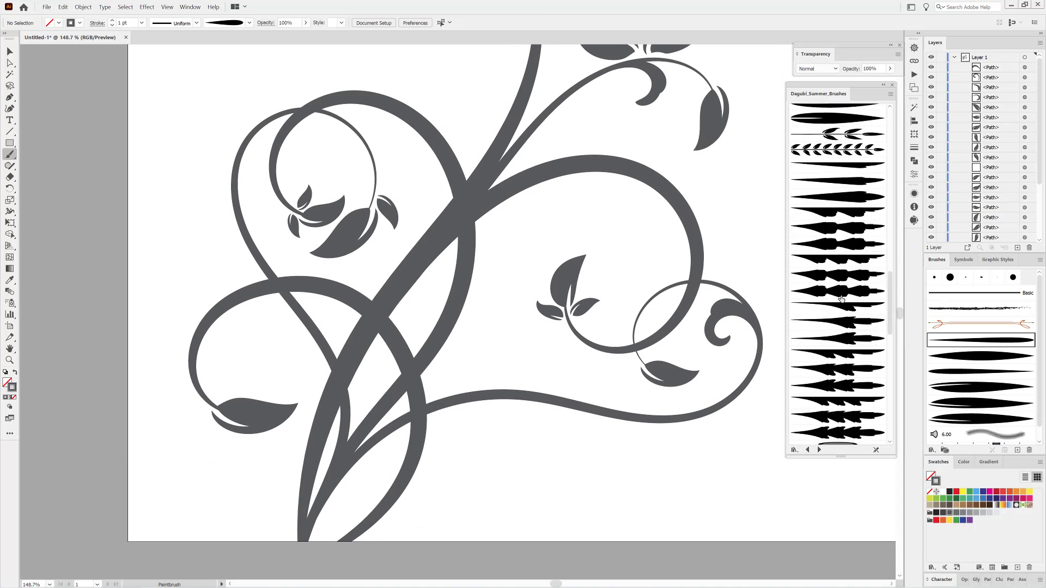
click(842, 198)
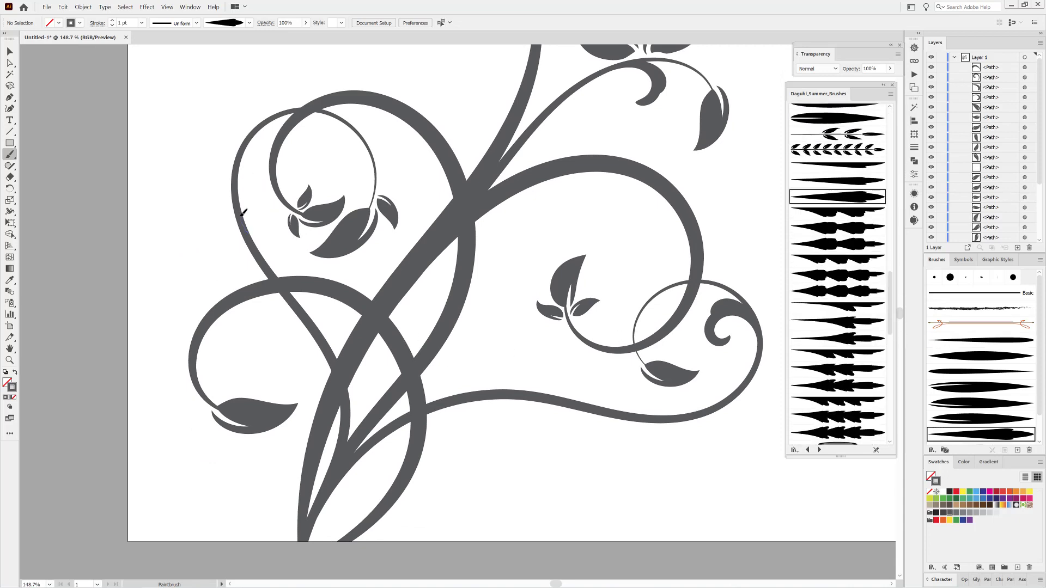
mouse_move(253, 163)
mouse_down()
mouse_move(249, 240)
mouse_move(226, 158)
mouse_up()
scroll(370, 285, up, 1)
scroll(370, 285, right, 1)
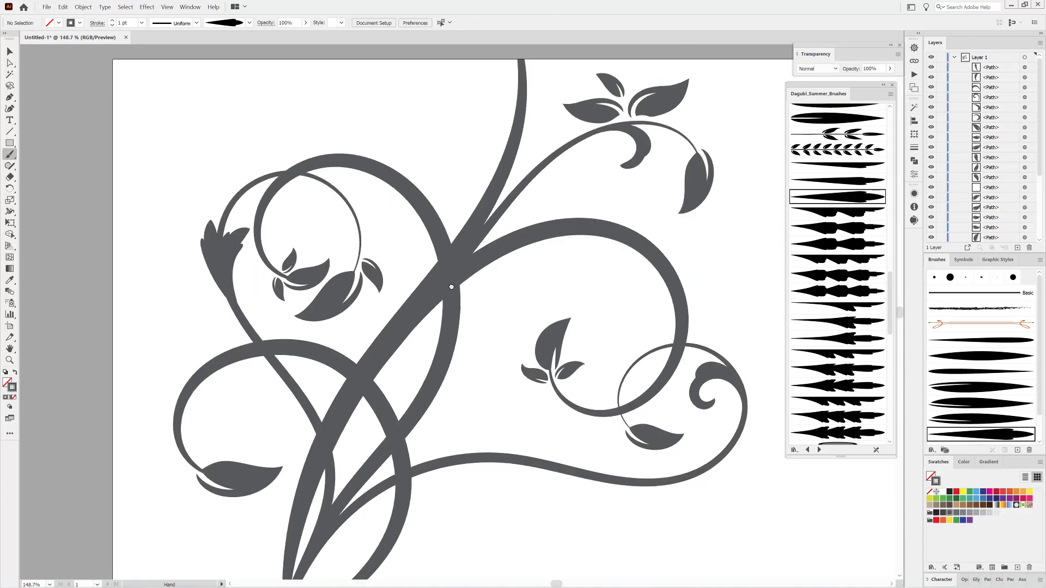
mouse_move(516, 224)
mouse_down()
mouse_move(559, 225)
mouse_move(517, 211)
mouse_up()
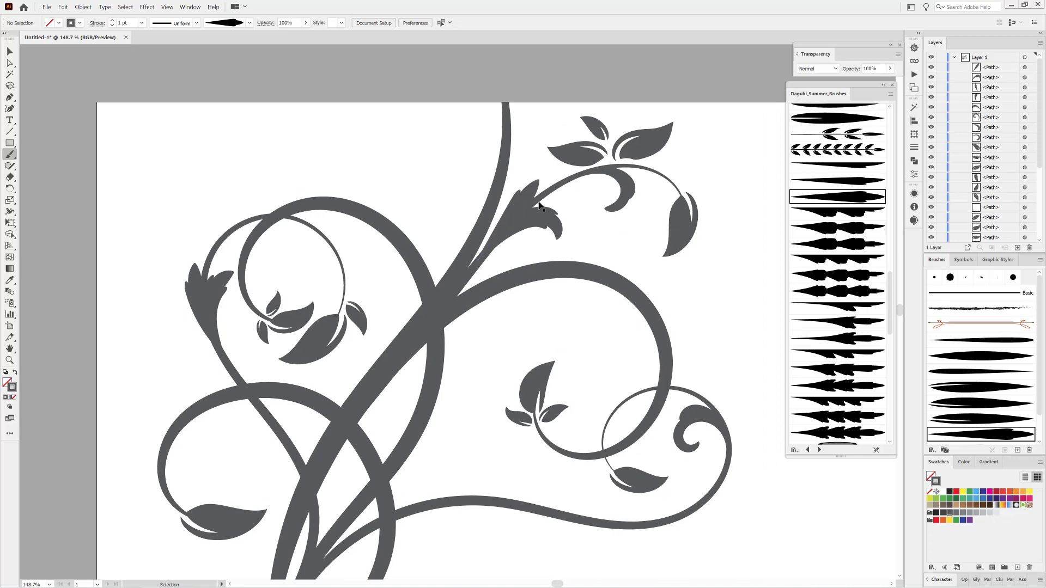
Pick up the brush of the lower-right hooked curl and paint a similar curl inside the upper-left spiral
scroll(553, 314, down, 3)
ctrl+click(707, 355)
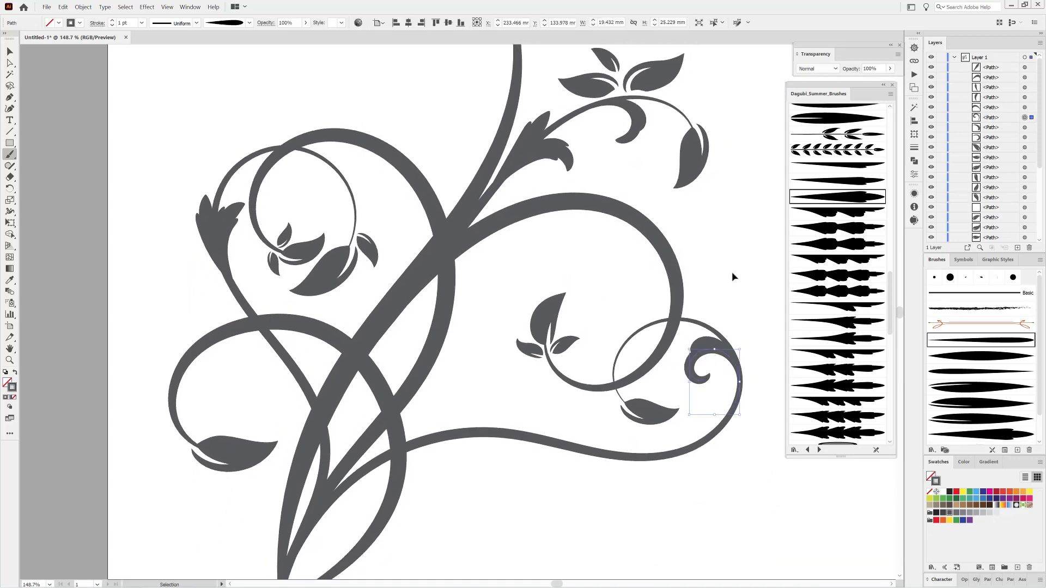
ctrl+click(731, 274)
mouse_move(315, 153)
mouse_down()
mouse_move(336, 186)
mouse_move(306, 198)
mouse_up()
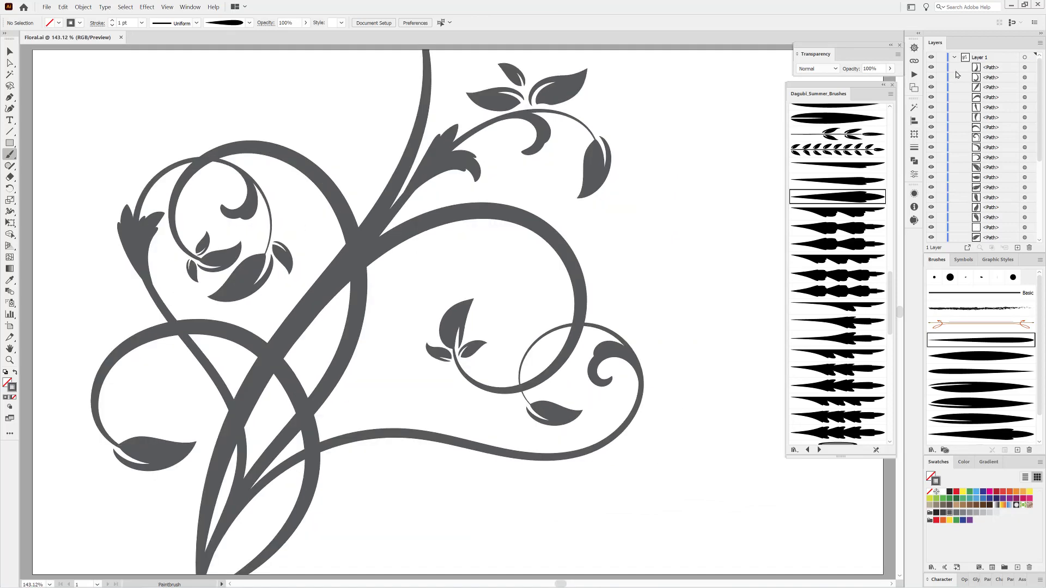
Collect all branch, leaf and curl paths into a new layer, lock it, and make Layer 1 active
scroll(1042, 82, down, 5)
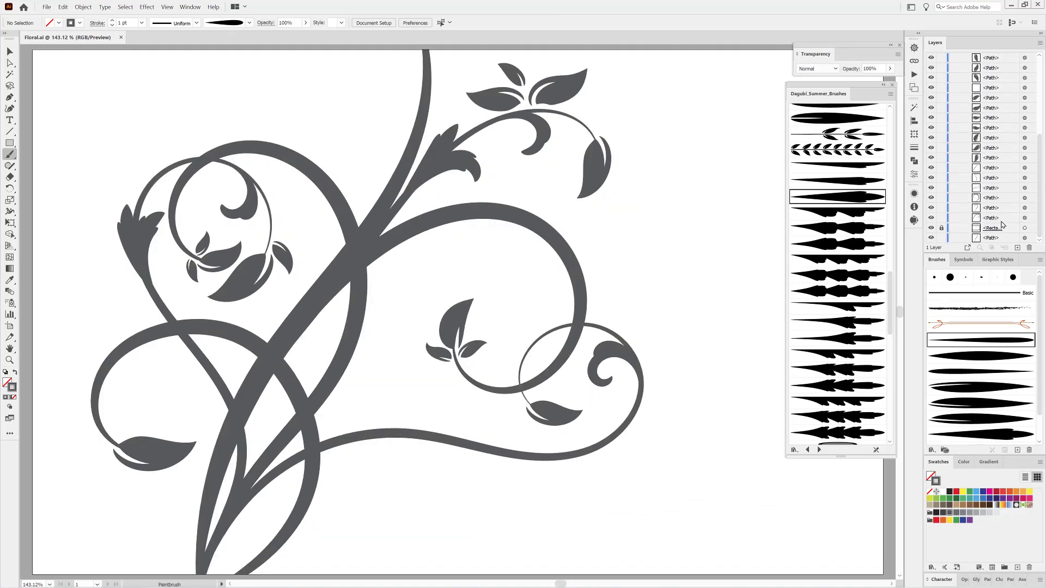
shift+click(1006, 220)
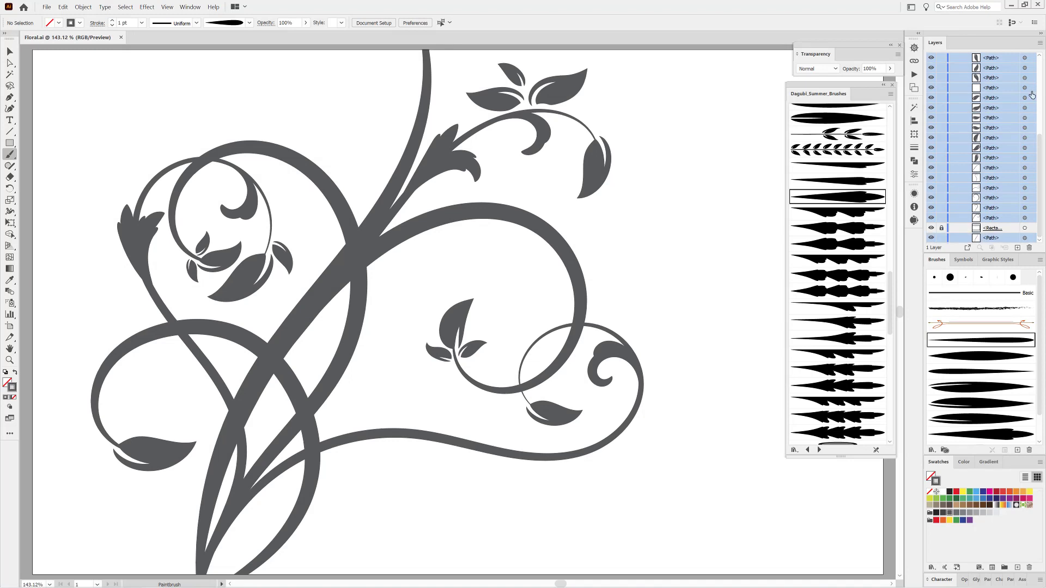
click(1039, 43)
click(976, 145)
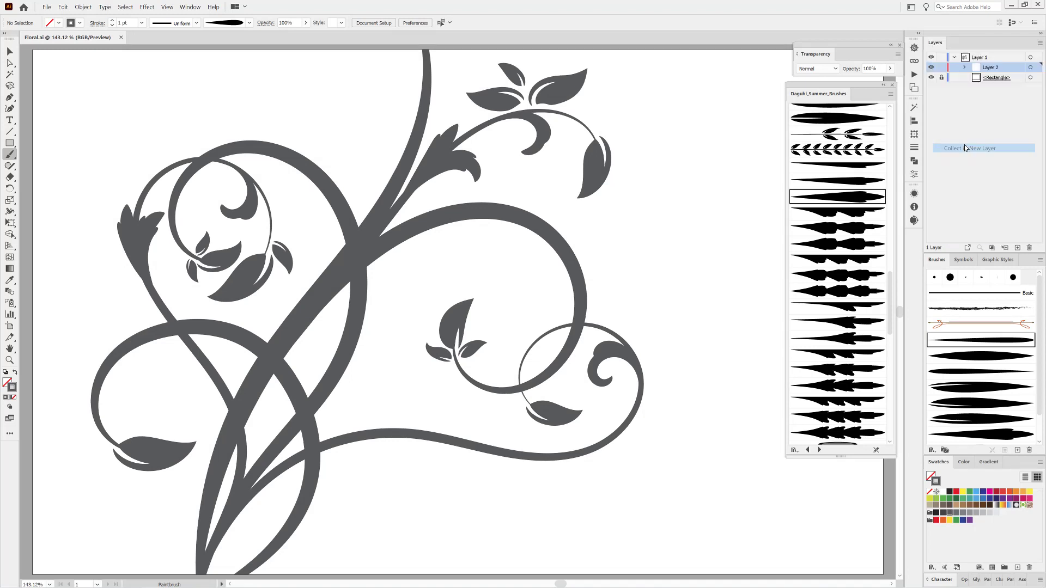
click(987, 58)
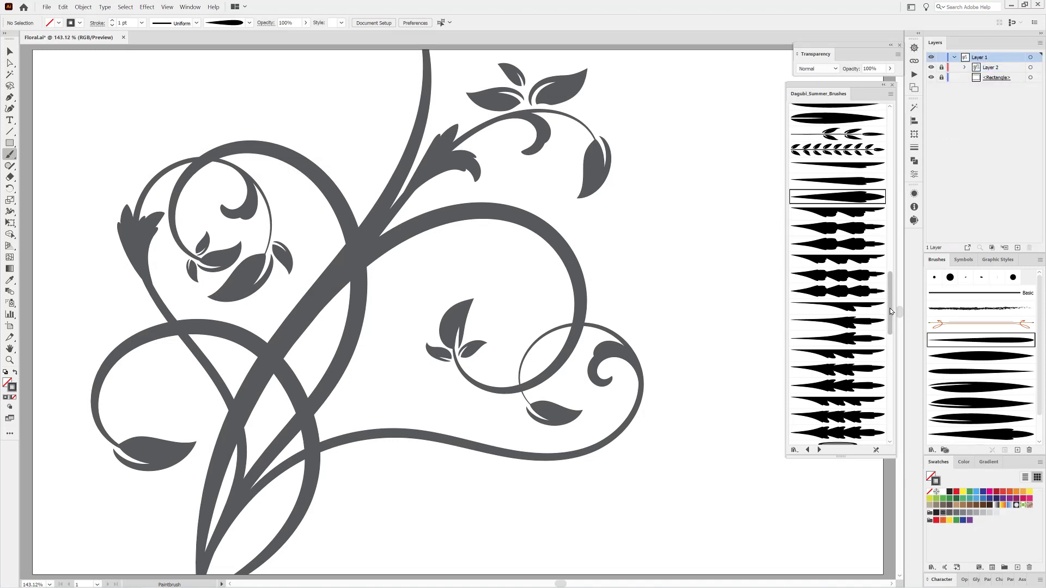
Paint four thin dark gray curling branches from the base of the stems with the tapered brush at 0.5 pt
drag(891, 311, 891, 144)
click(824, 205)
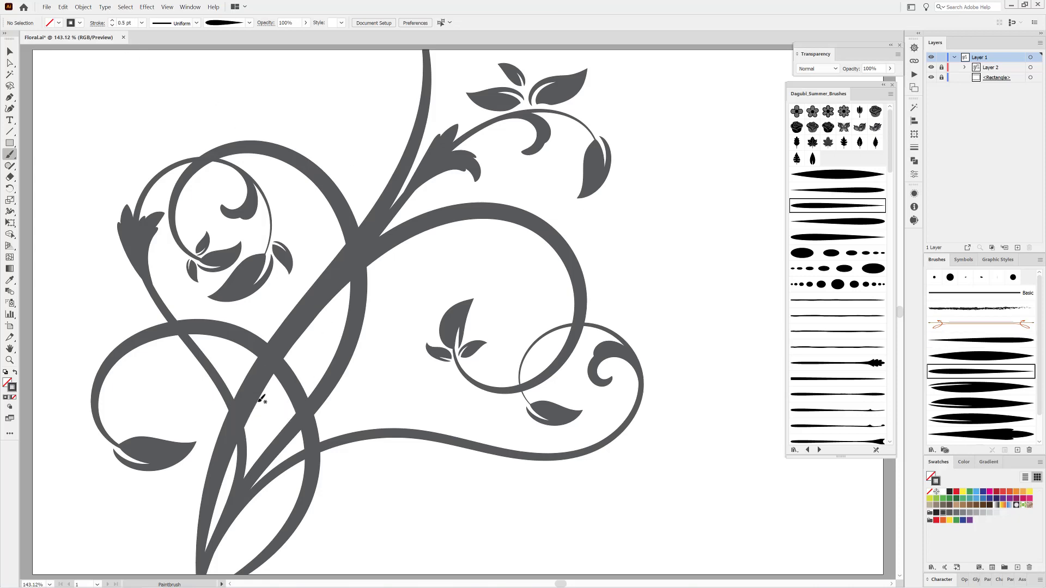
scroll(267, 439, down, 2)
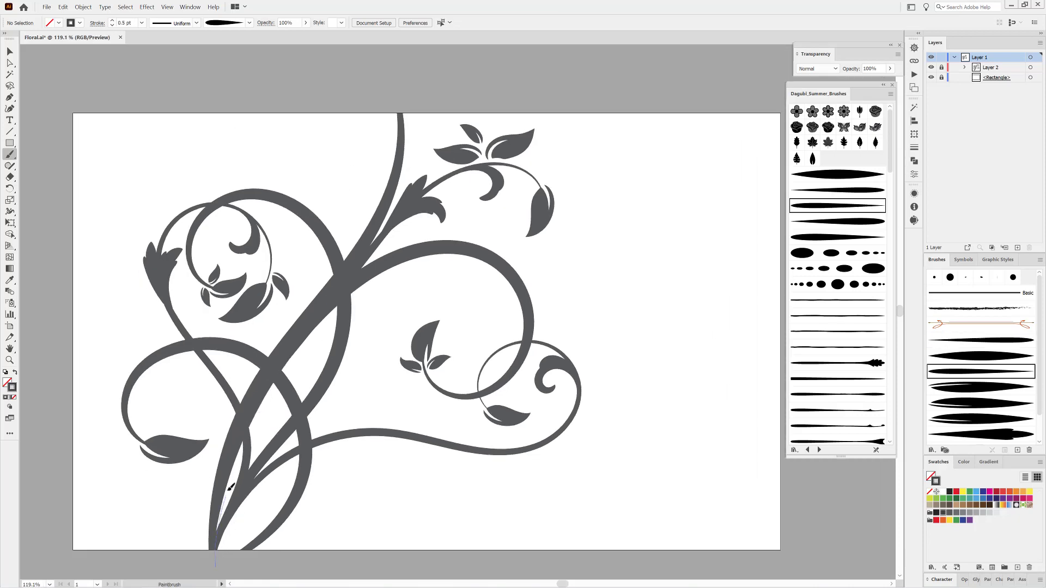
mouse_move(229, 487)
mouse_down()
mouse_move(279, 385)
mouse_move(383, 299)
mouse_move(463, 279)
mouse_move(521, 286)
mouse_move(564, 316)
mouse_up()
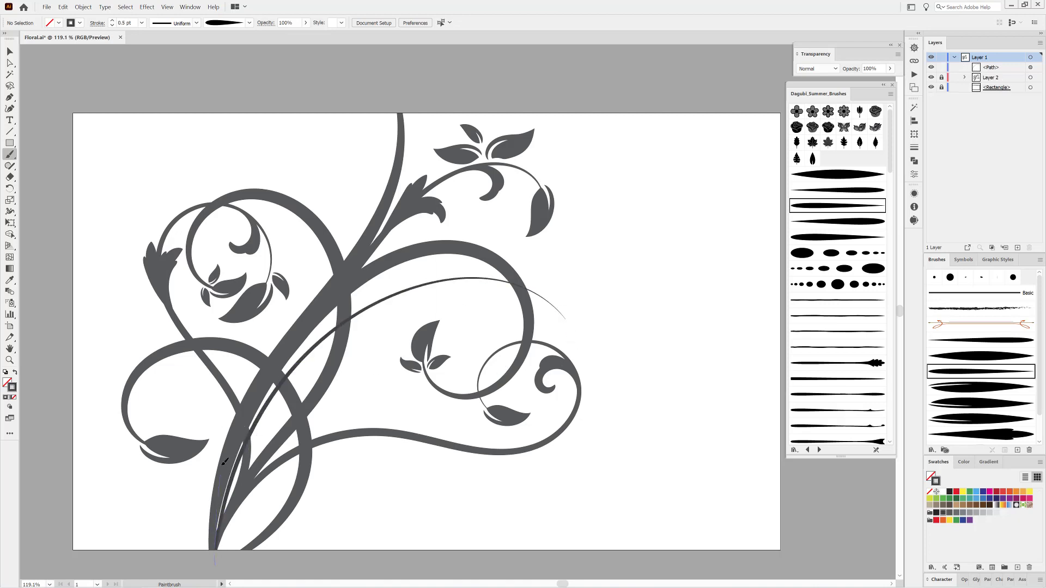
mouse_move(224, 462)
mouse_down()
mouse_move(233, 409)
mouse_move(296, 289)
mouse_move(358, 251)
mouse_up()
drag(413, 285, 388, 320)
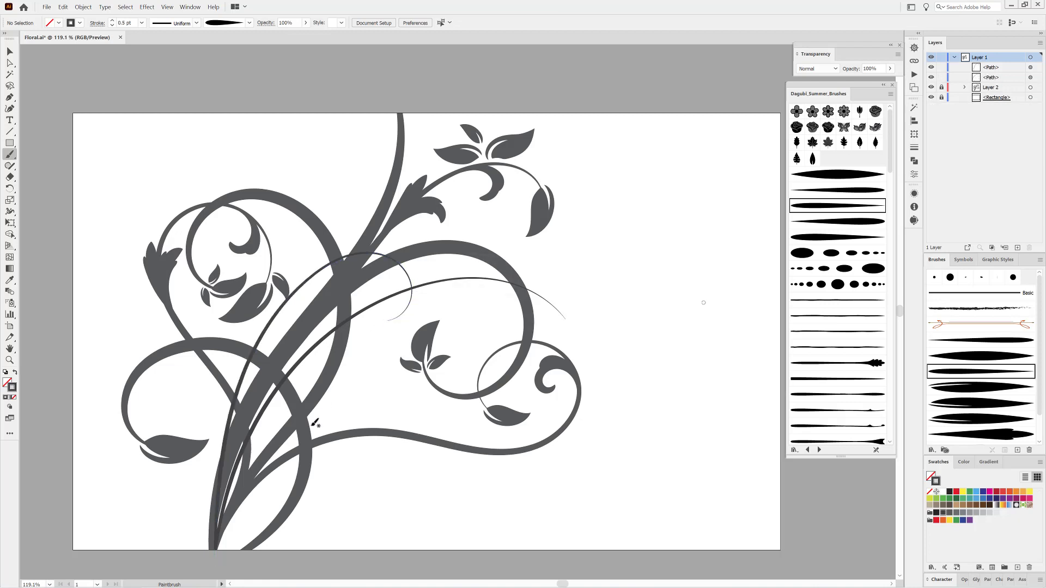
mouse_move(258, 473)
mouse_down()
mouse_move(360, 377)
mouse_move(345, 284)
mouse_up()
drag(296, 371, 279, 386)
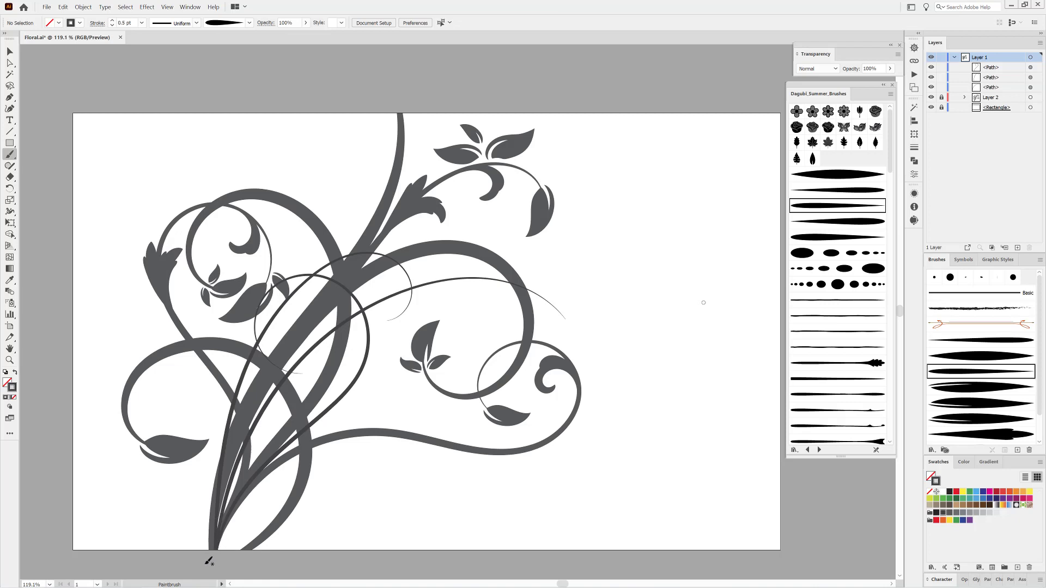
mouse_move(205, 376)
mouse_down()
mouse_move(129, 285)
mouse_move(143, 162)
mouse_move(233, 150)
mouse_move(218, 178)
mouse_up()
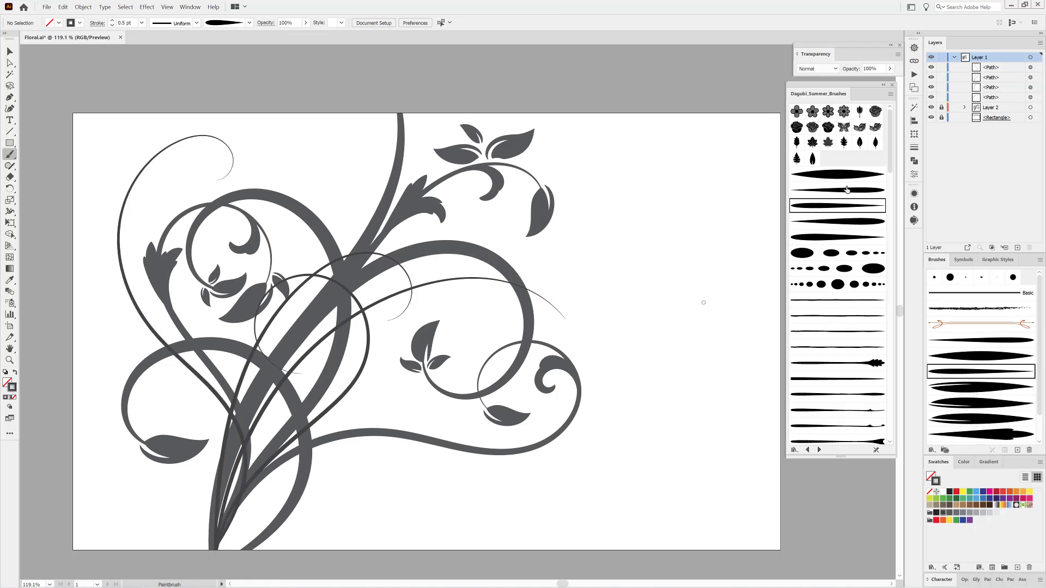
Paint a split leaf at the tip of the thin right-hand branch and set its stroke weight to 0.7 pt
scroll(847, 190, down, 10)
click(838, 218)
drag(555, 303, 580, 342)
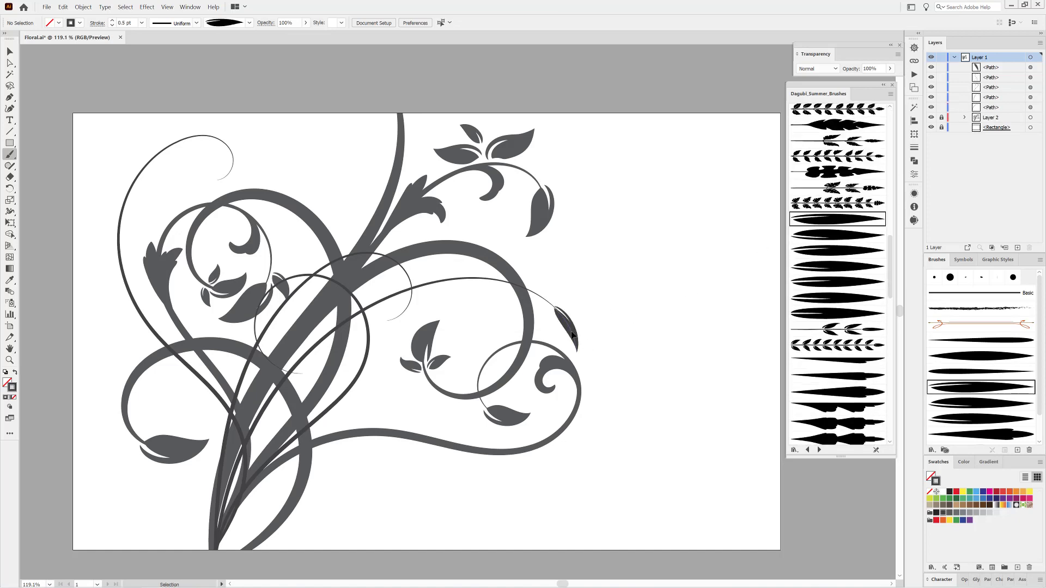
click(112, 22)
click(112, 22)
ctrl+click(291, 130)
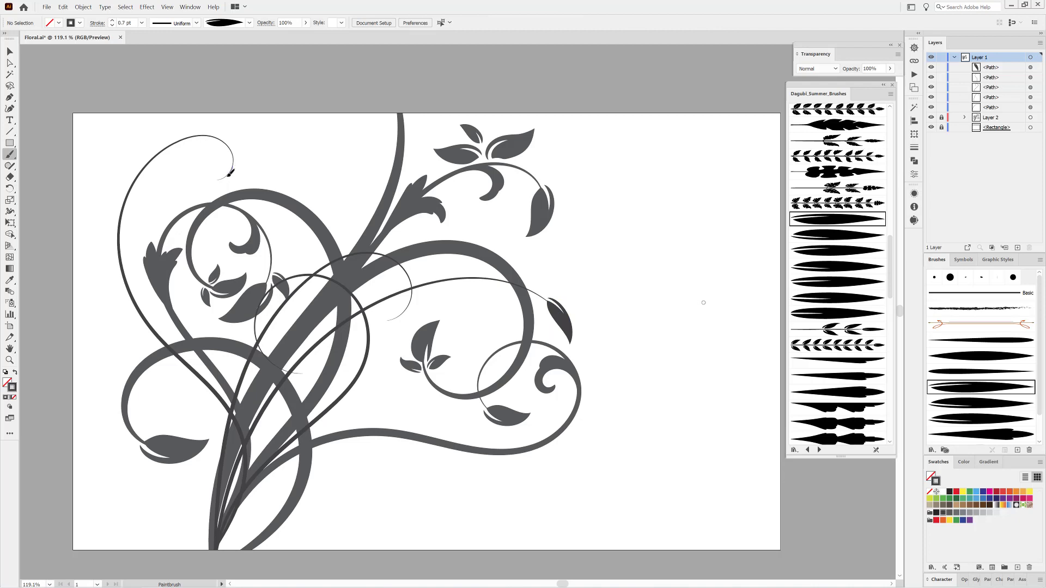
Paint leaves at the tips of the other three thin branches, using a different leaf brush for the inner curl
drag(229, 173, 221, 191)
drag(389, 319, 377, 325)
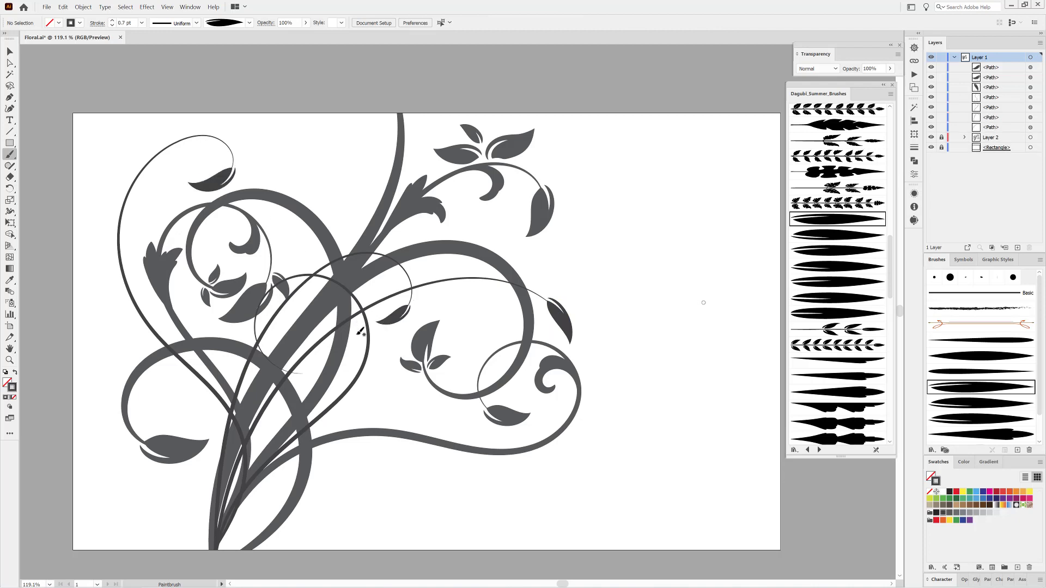
click(816, 237)
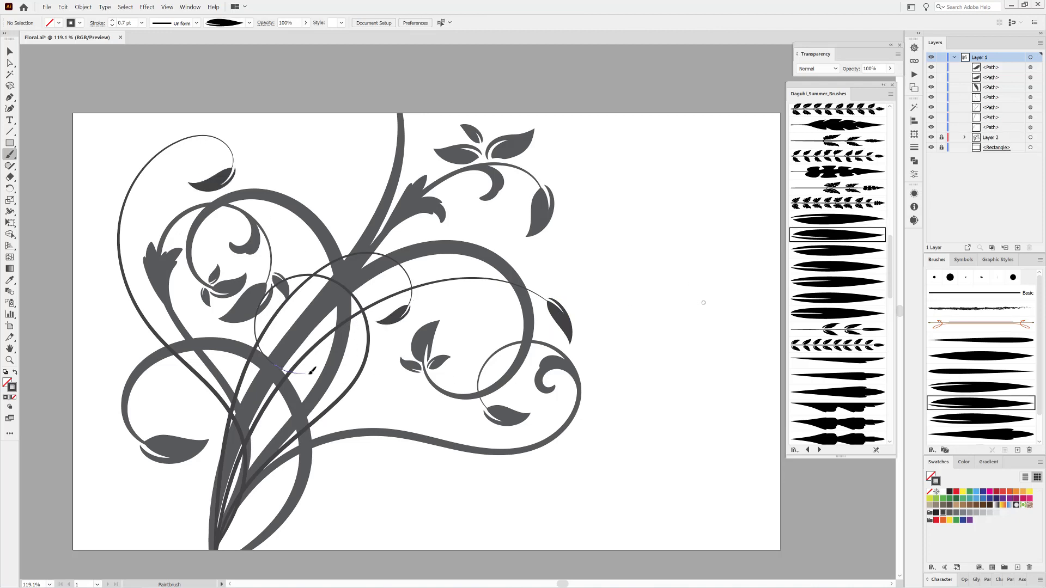
drag(310, 374, 350, 362)
Paint a pair of small leaves on the thin upper-left curl and another pair above the thin right-hand branch
drag(582, 285, 635, 220)
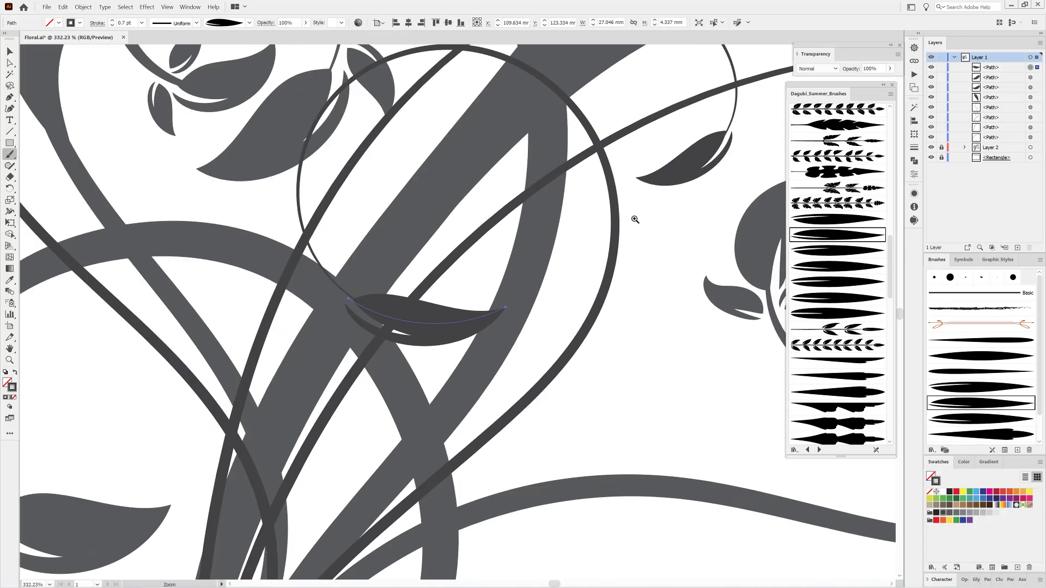
drag(675, 158, 497, 275)
drag(494, 273, 595, 280)
drag(594, 321, 398, 293)
drag(365, 218, 447, 307)
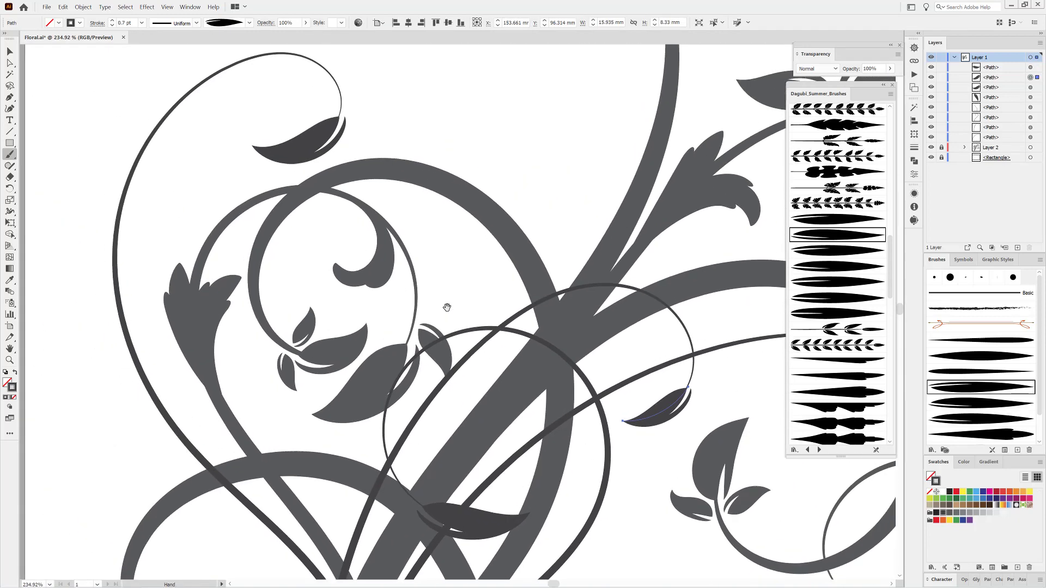
mouse_move(596, 119)
mouse_down()
mouse_move(348, 142)
mouse_move(299, 199)
mouse_up()
ctrl+click(298, 197)
drag(288, 164, 294, 111)
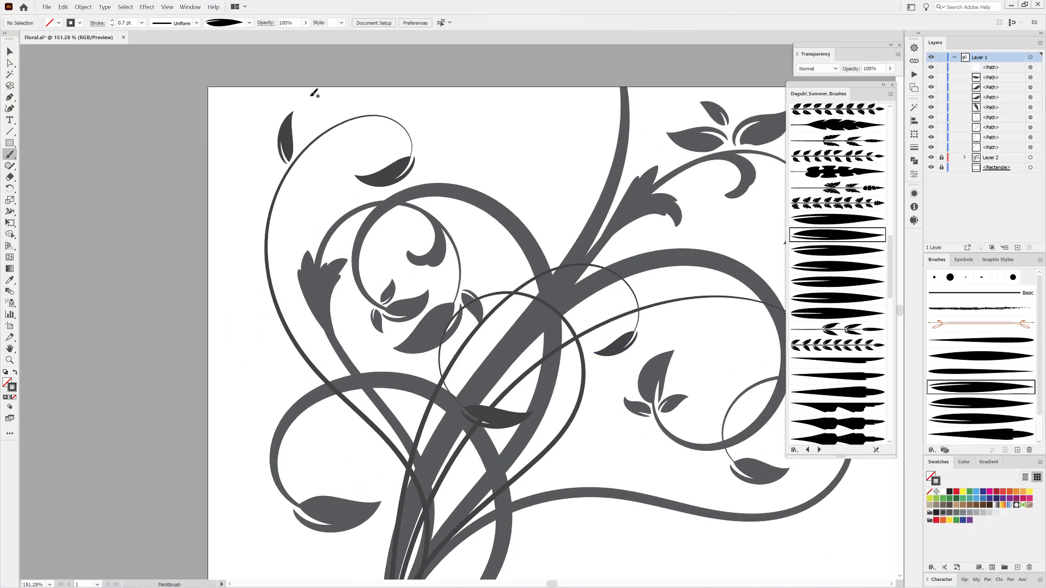
drag(281, 170, 262, 151)
mouse_move(702, 293)
mouse_down()
mouse_move(523, 271)
mouse_move(548, 237)
mouse_up()
drag(489, 273, 479, 250)
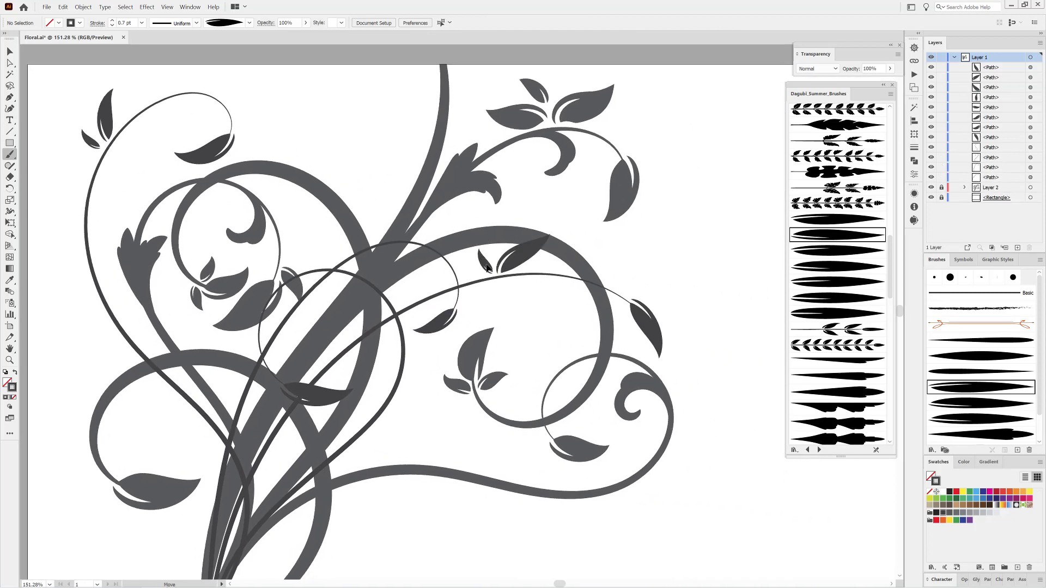
Paint a lighter gray tapered branch behind the artwork, from the stem base past the artboard's top edge, at 1 pt
click(956, 513)
key(ctrl+0)
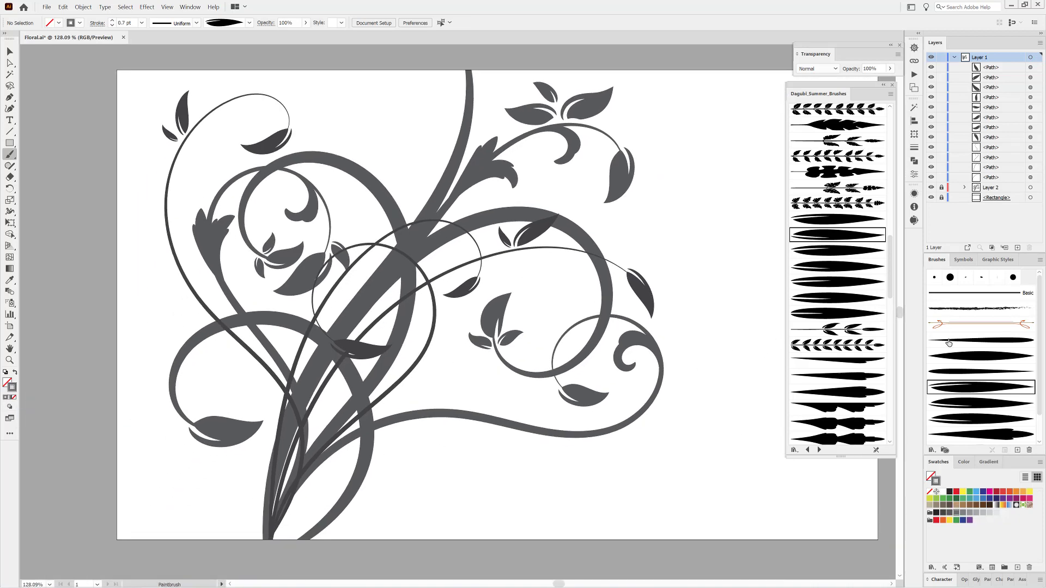
click(981, 371)
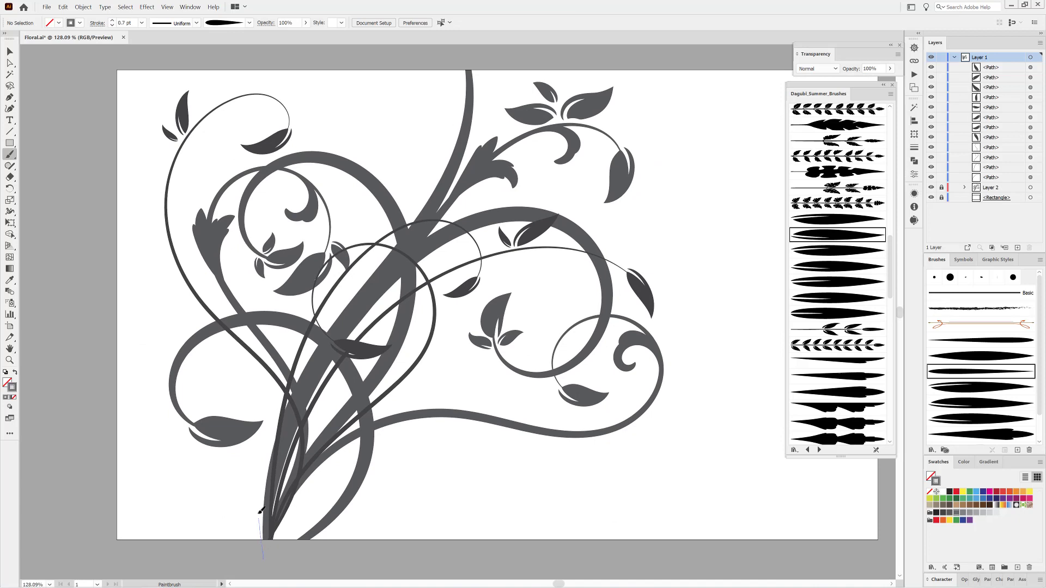
drag(261, 511, 286, 364)
drag(406, 182, 438, 47)
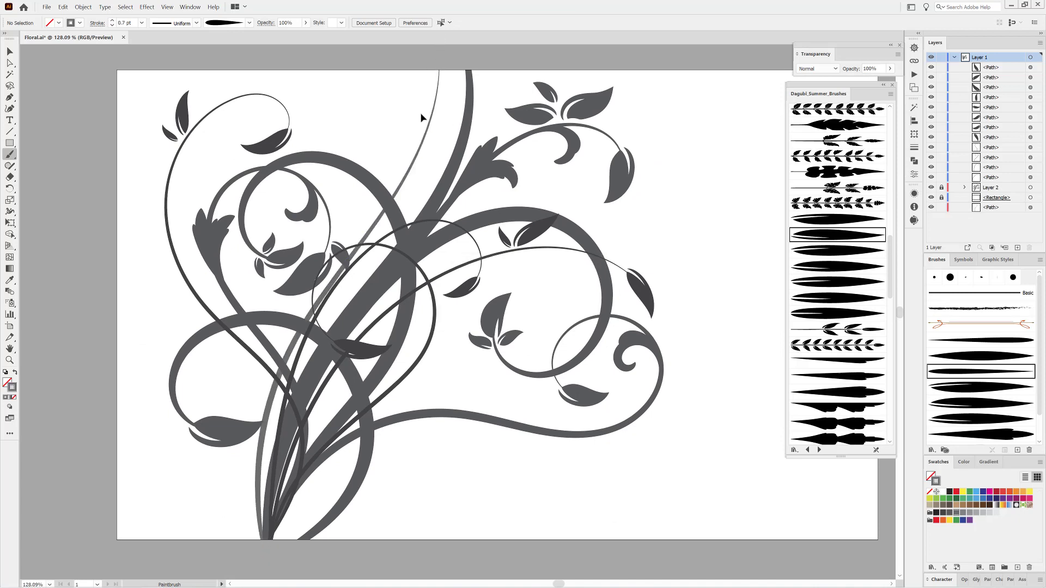
key(ctrl+shift+a)
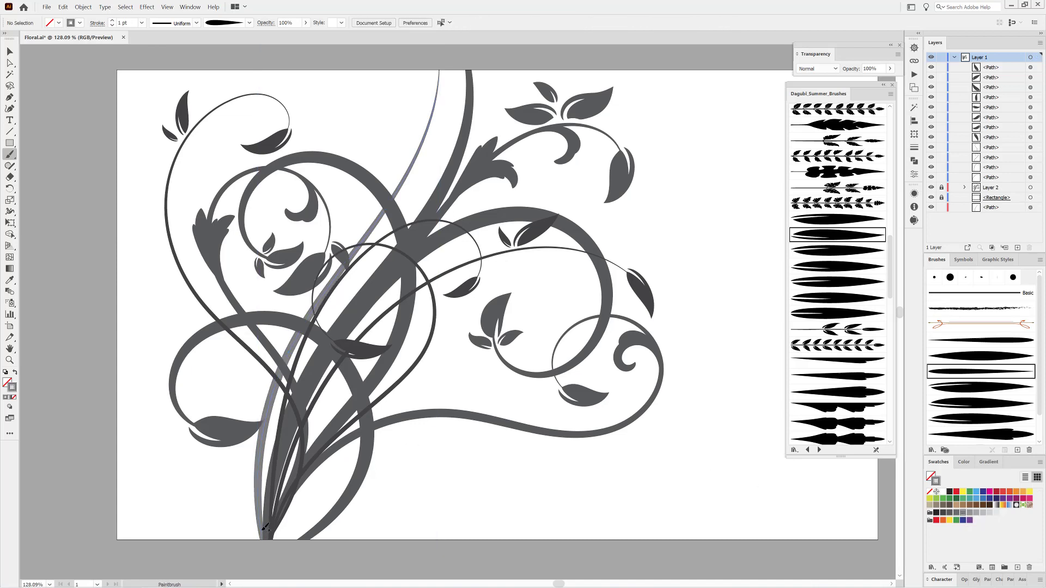
Paint three lighter gray branches behind the artwork, two sweeping to the lower right and one arching over the large right-hand curl
mouse_move(422, 389)
mouse_down()
mouse_move(544, 424)
mouse_move(708, 417)
mouse_move(701, 360)
mouse_up()
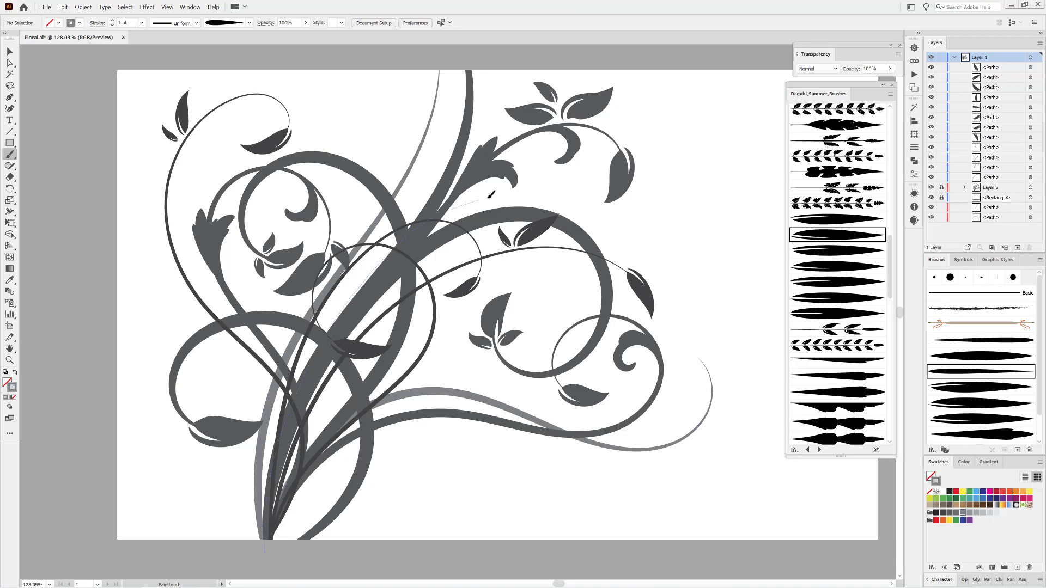
mouse_move(491, 194)
mouse_down()
mouse_move(631, 215)
mouse_move(654, 256)
mouse_up()
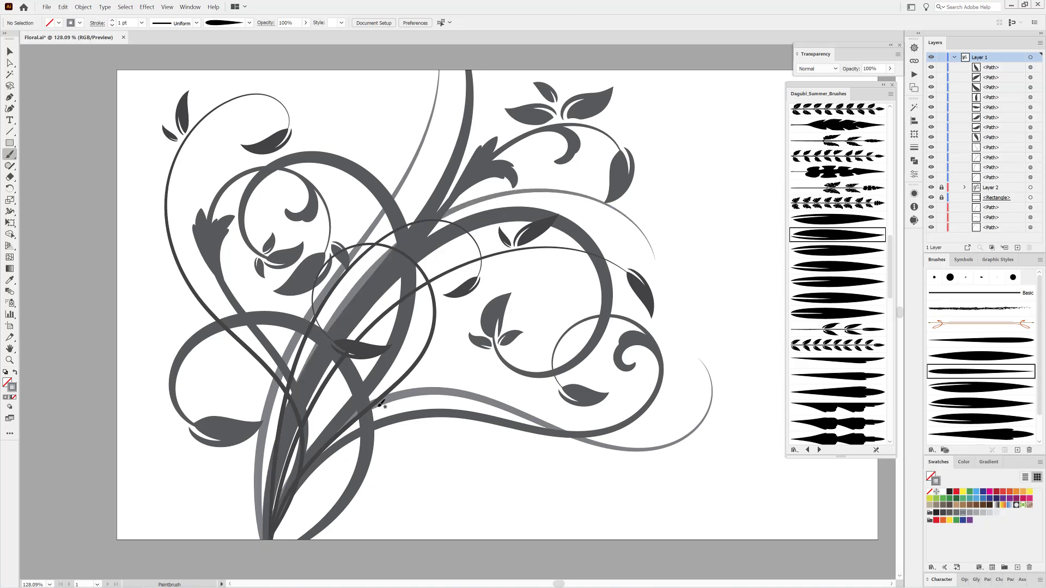
mouse_move(436, 393)
mouse_down()
mouse_move(537, 458)
mouse_move(631, 474)
mouse_move(645, 462)
mouse_up()
Paint lighter gray leaves at the tips of the three right-hand gray branches, using a different leaf brush for the upper one
click(822, 239)
drag(711, 367, 712, 376)
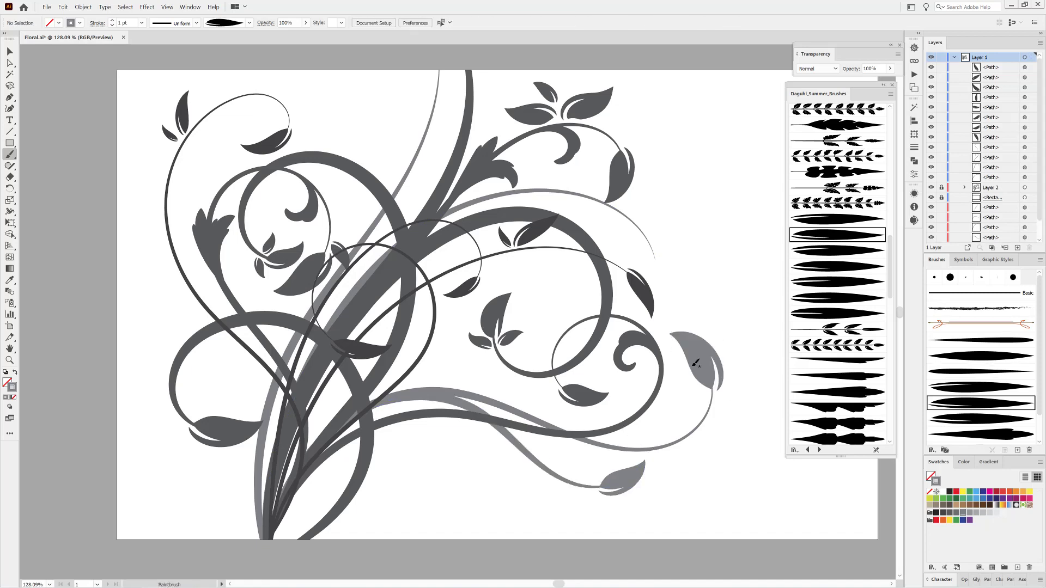
click(837, 218)
drag(642, 228, 657, 270)
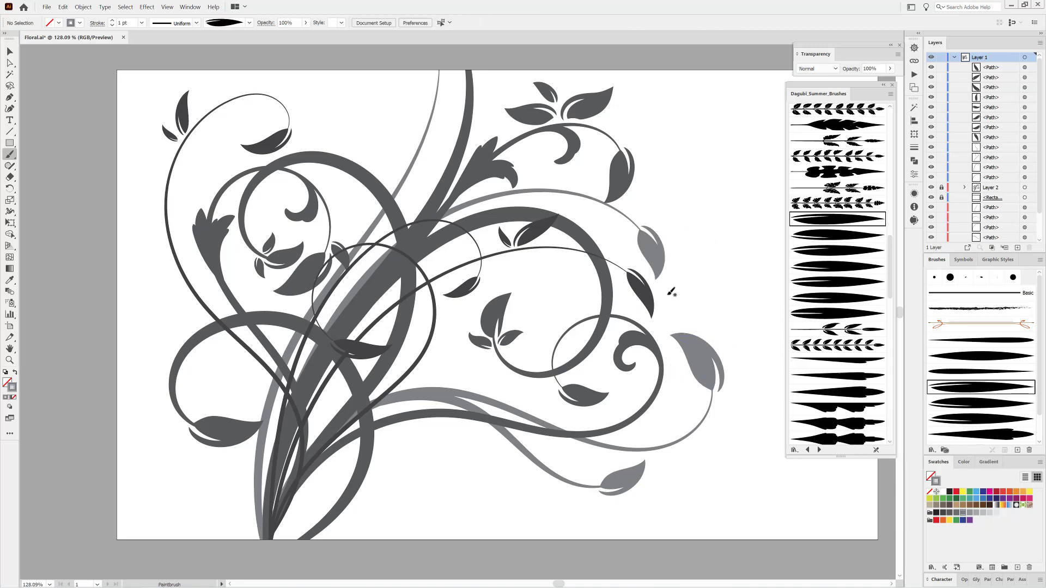
Paint rows of growing dots with the dotted art brush beside the lower-right branches, above the upper gray branch and beneath the arching branch
scroll(819, 257, up, 10)
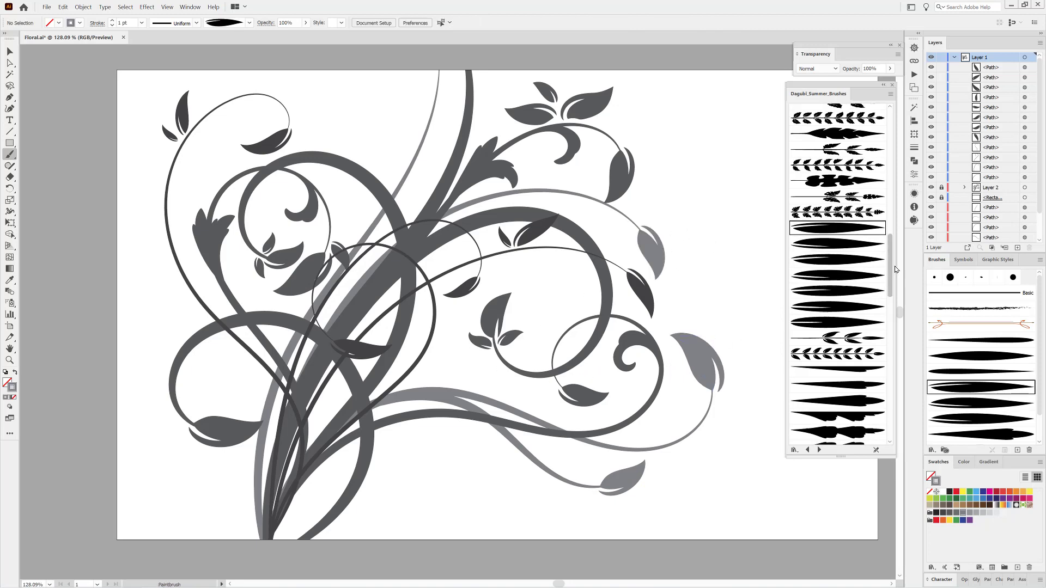
click(818, 257)
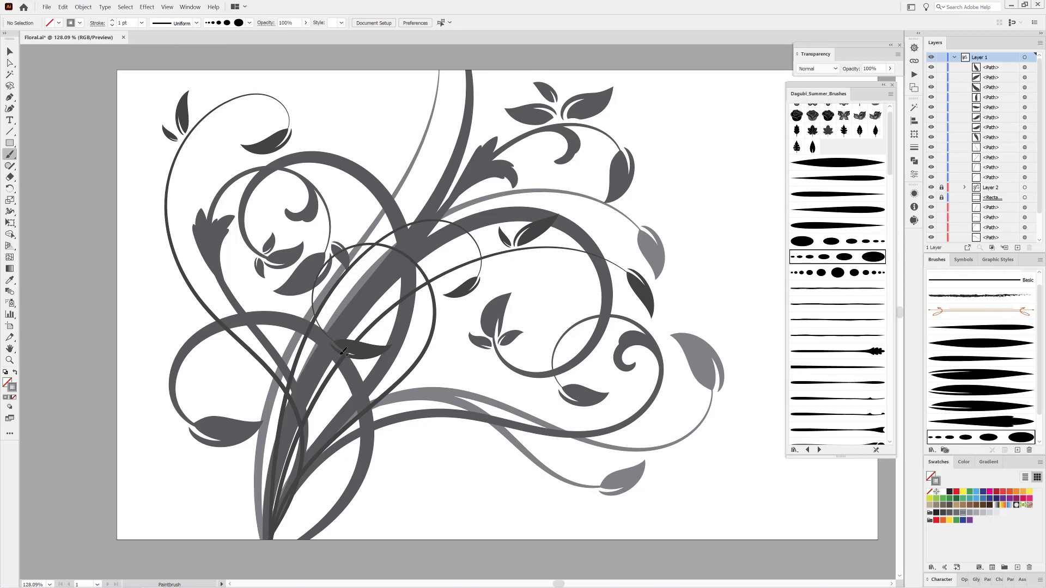
drag(526, 435, 573, 459)
drag(463, 197, 493, 187)
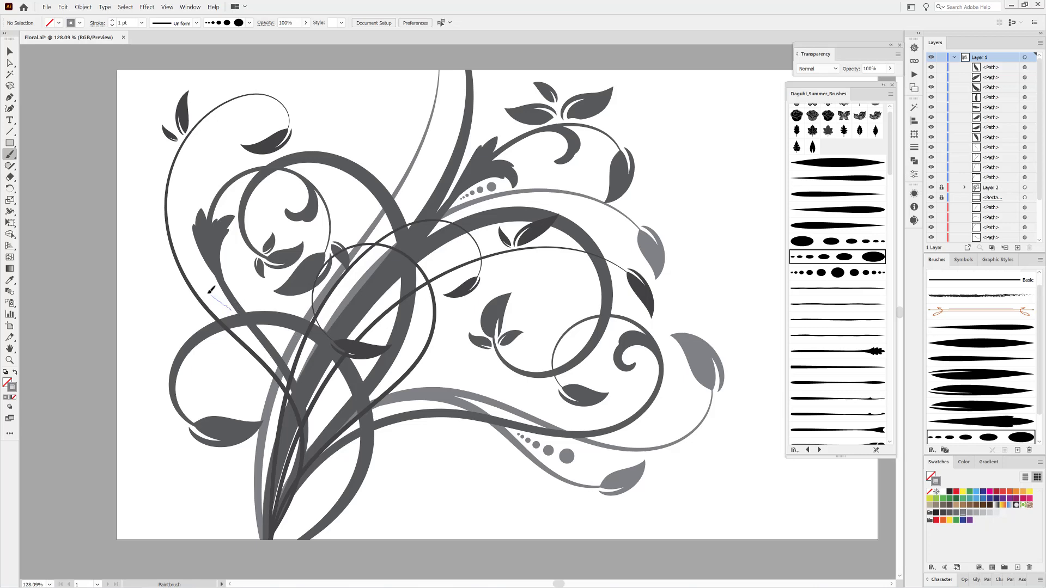
drag(209, 293, 197, 279)
key(ctrl+z)
drag(635, 434, 657, 422)
drag(523, 148, 540, 146)
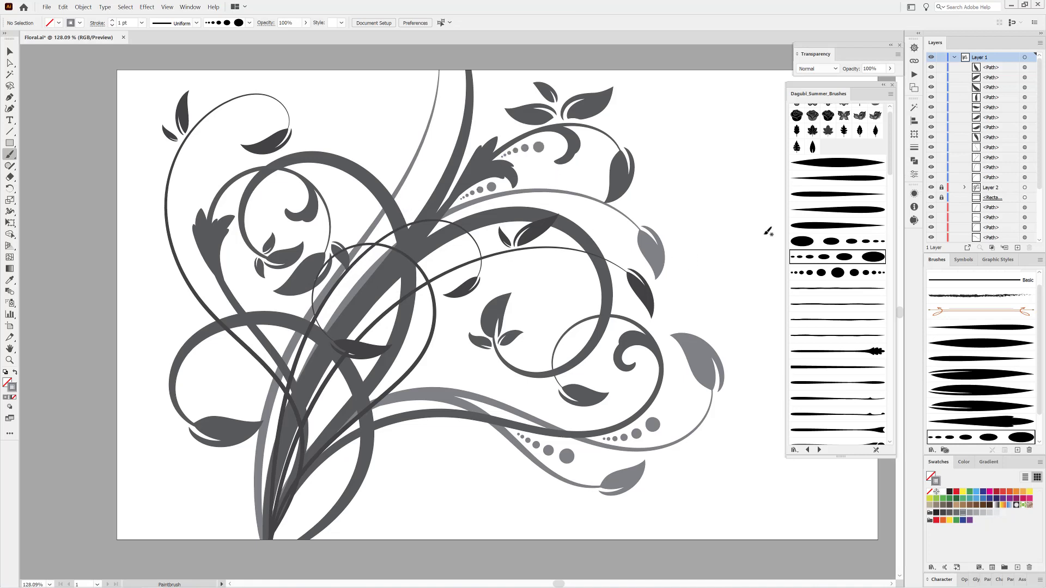
Paint a row of light gray flowers along the main stem with the Flower 3 brush and shift it higher up the stem
scroll(889, 161, up, 1)
click(828, 111)
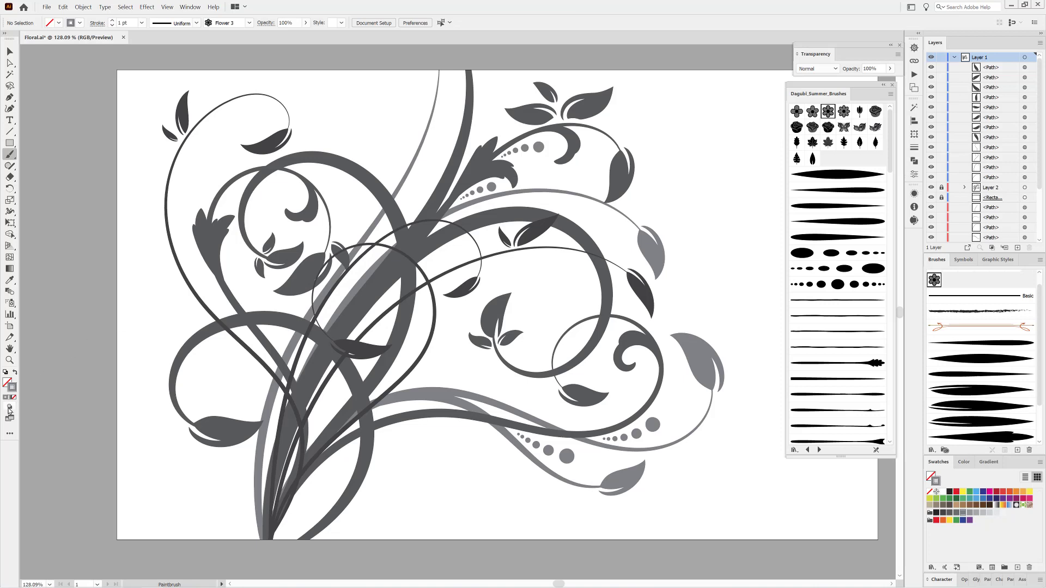
click(955, 512)
drag(307, 424, 364, 322)
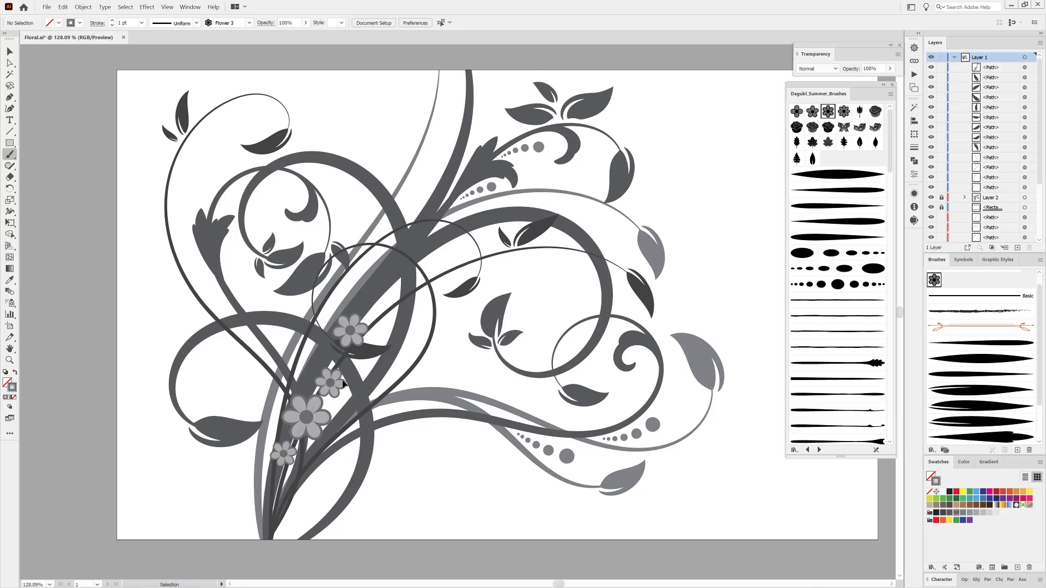
ctrl+drag(342, 381, 352, 327)
ctrl+click(460, 486)
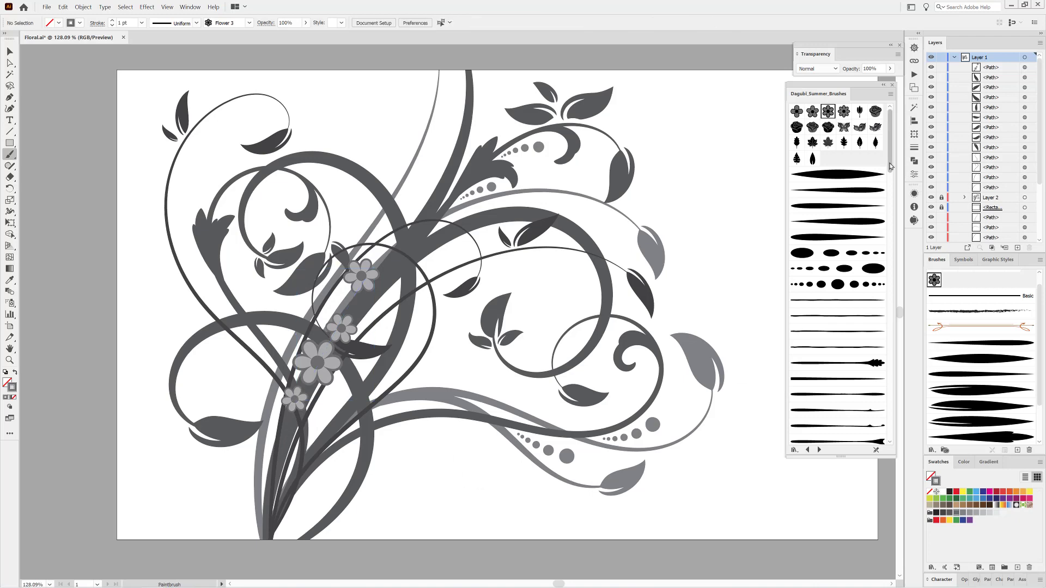
Paint a large light gray flower across the lower part of the main stem with a flower art brush
scroll(858, 350, down, 10)
click(841, 301)
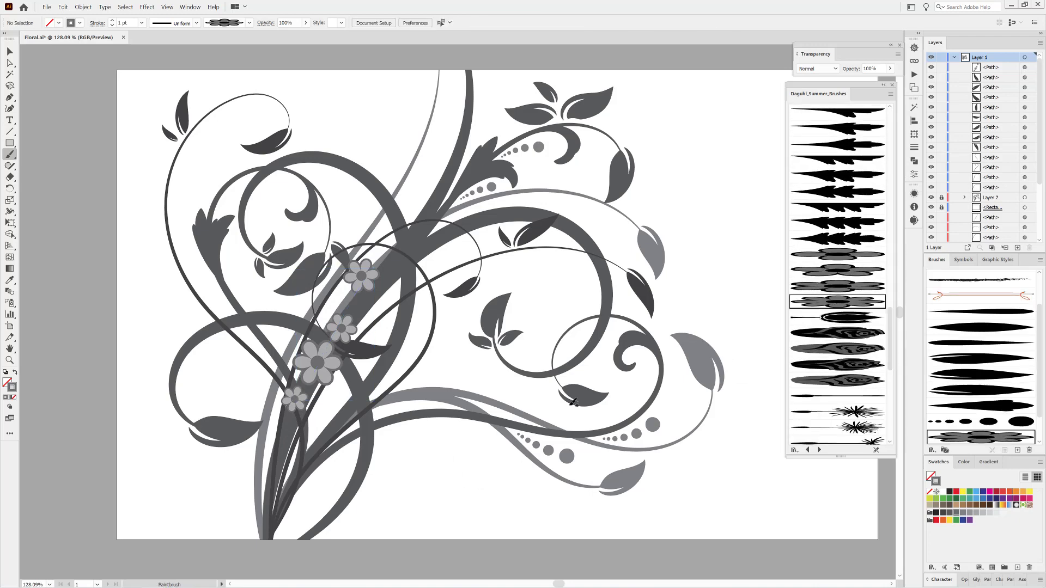
drag(368, 442, 360, 445)
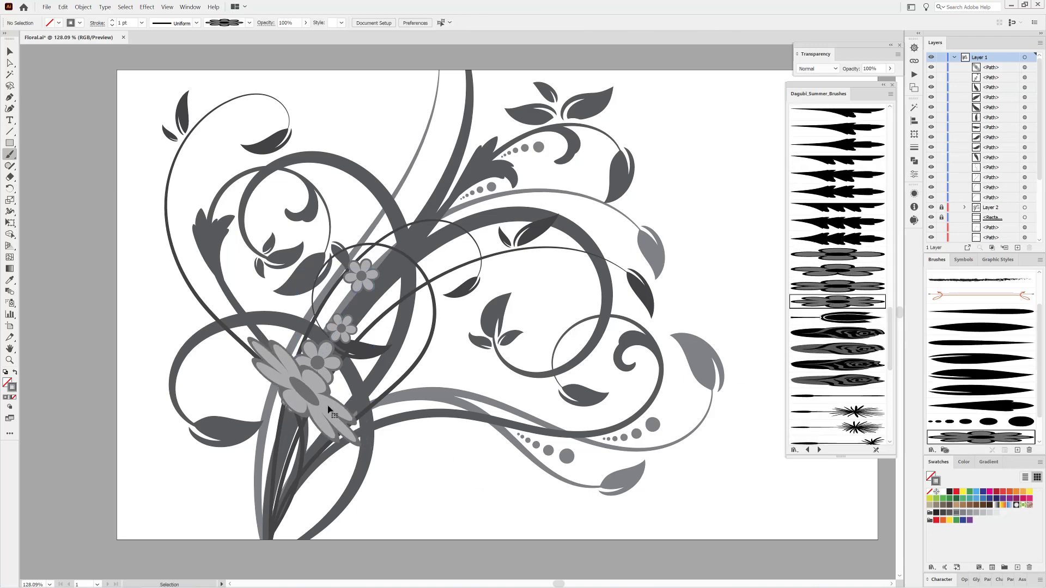
Increase the large flower's stroke weight, then scale it to about 43 mm wide and move it onto the lower main stem
click(113, 20)
click(112, 21)
click(113, 20)
click(111, 26)
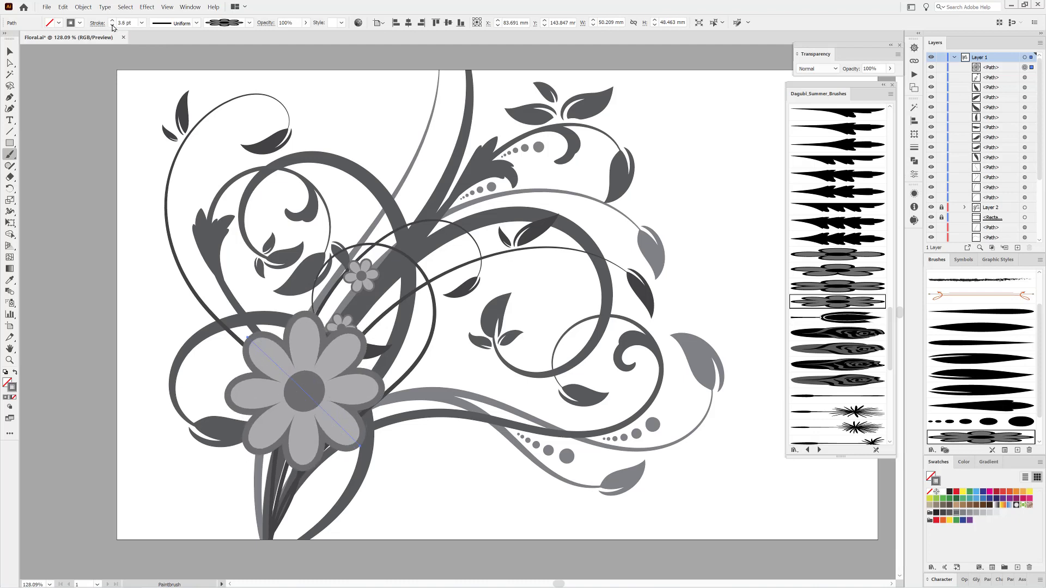
click(9, 52)
drag(359, 340, 359, 340)
mouse_move(336, 383)
mouse_down()
mouse_move(297, 446)
mouse_move(363, 400)
mouse_up()
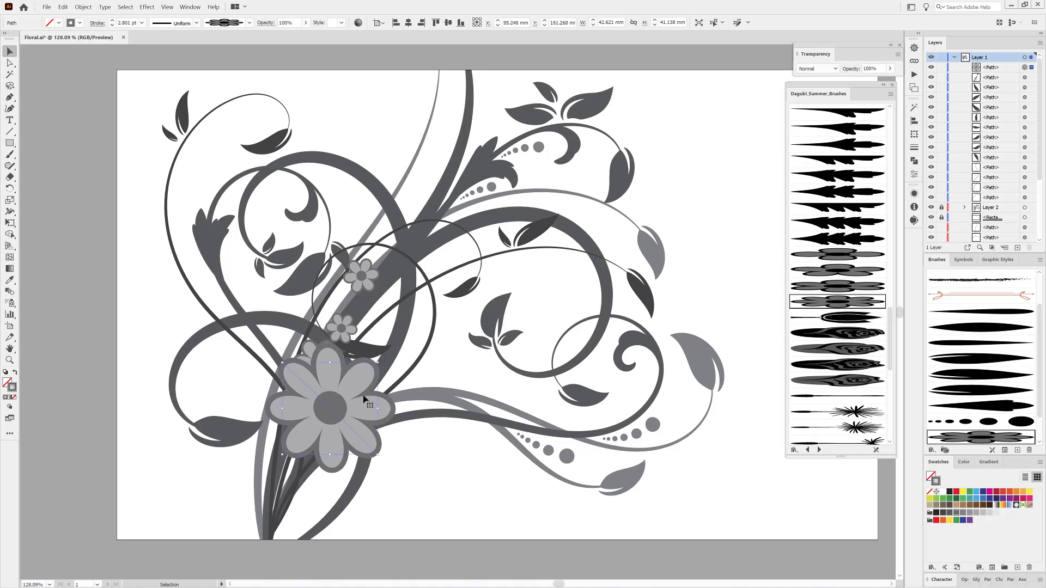
Shift the row of small flowers higher along the main stem and choose a darker gray swatch
drag(366, 278, 403, 243)
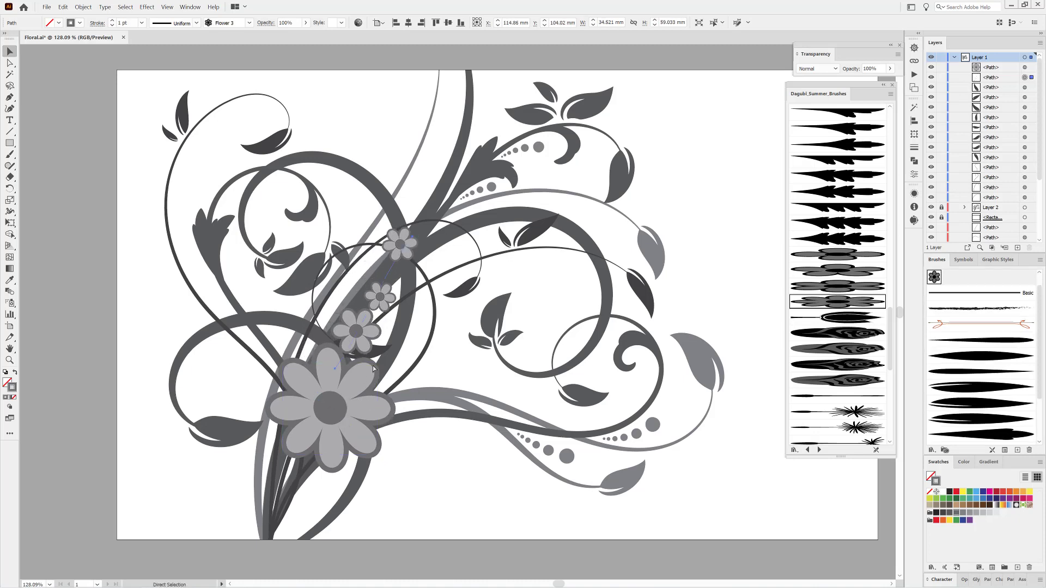
click(950, 513)
click(493, 505)
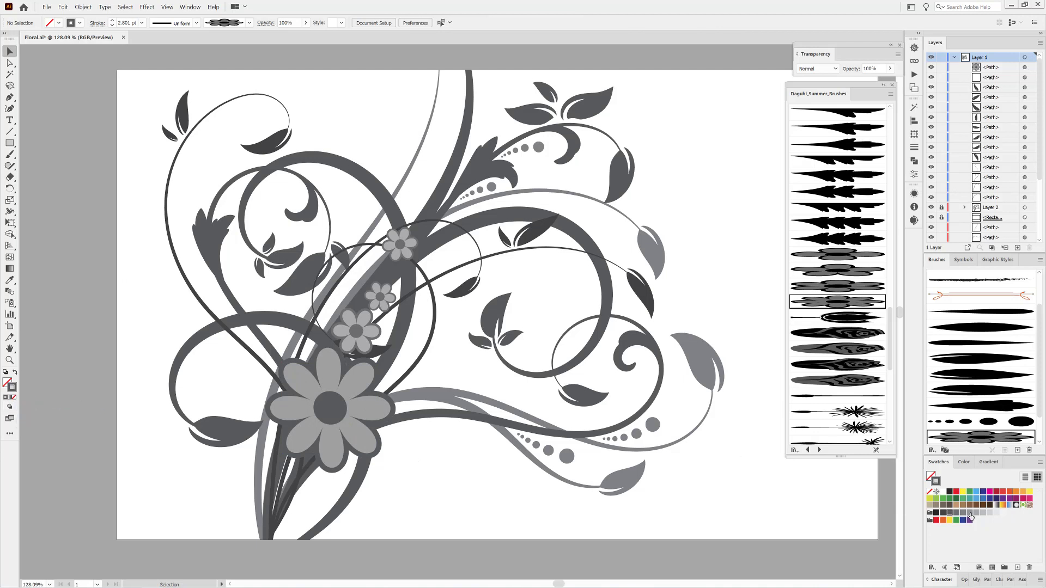
Paint a curved row of small gray flowers from the large flower toward the upper-right leaves with the Flower 3 brush at 0.5 pt
click(970, 513)
scroll(969, 357, up, 3)
click(933, 293)
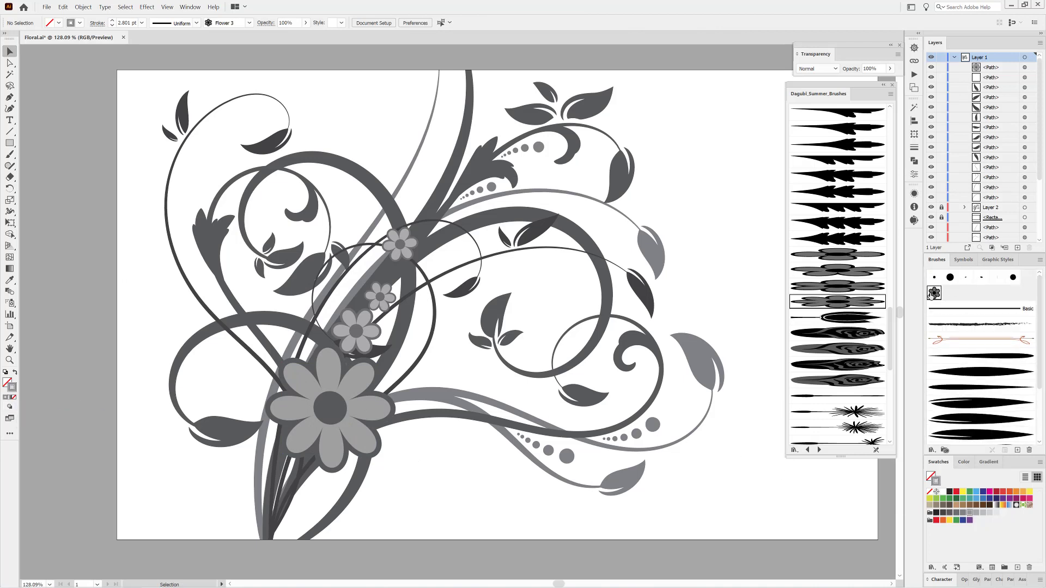
key(b)
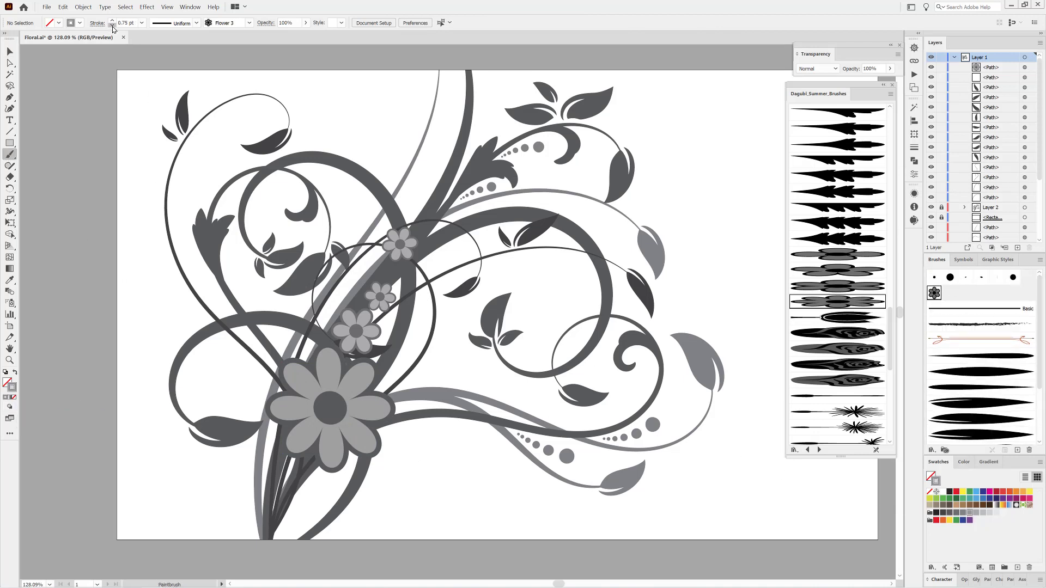
drag(349, 373, 434, 379)
ctrl+click(444, 330)
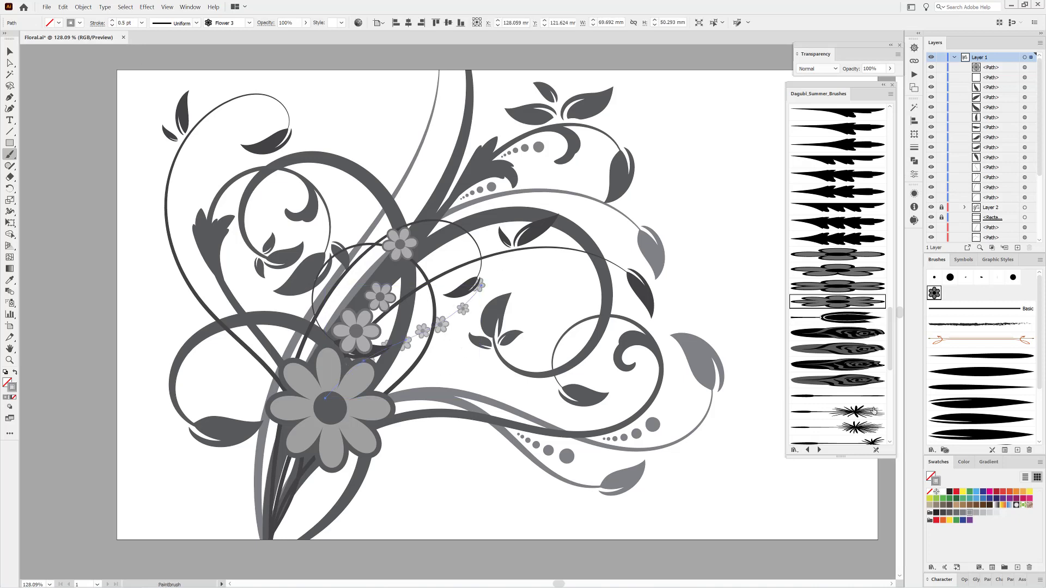
Duplicate the Flower 3 brush with a wider random scatter applied to the existing stroke, and paint more small flowers across the lower-right branches
drag(934, 296, 1018, 450)
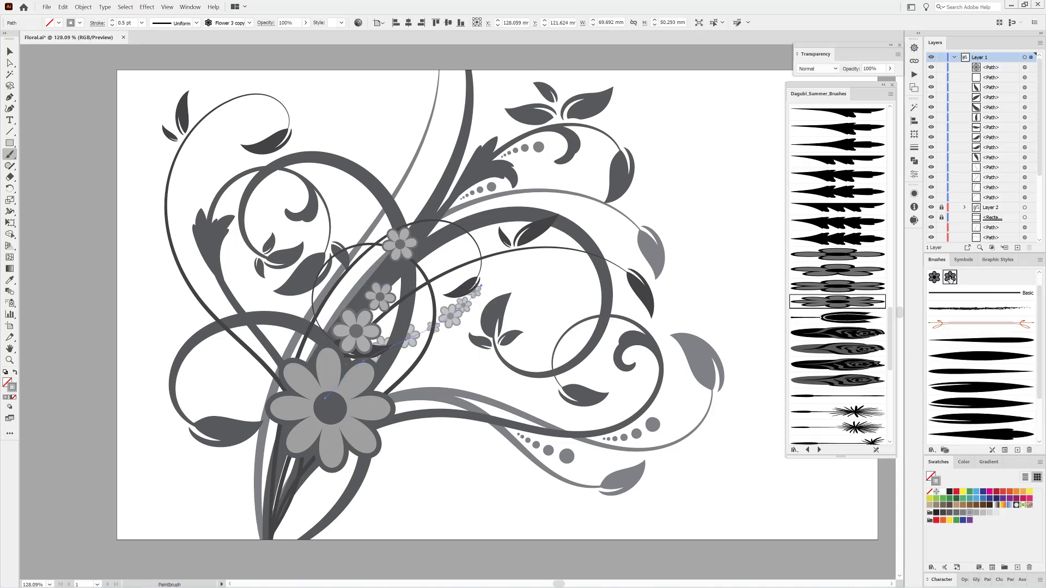
double_click(951, 277)
drag(608, 175, 722, 163)
click(635, 243)
drag(691, 242, 686, 242)
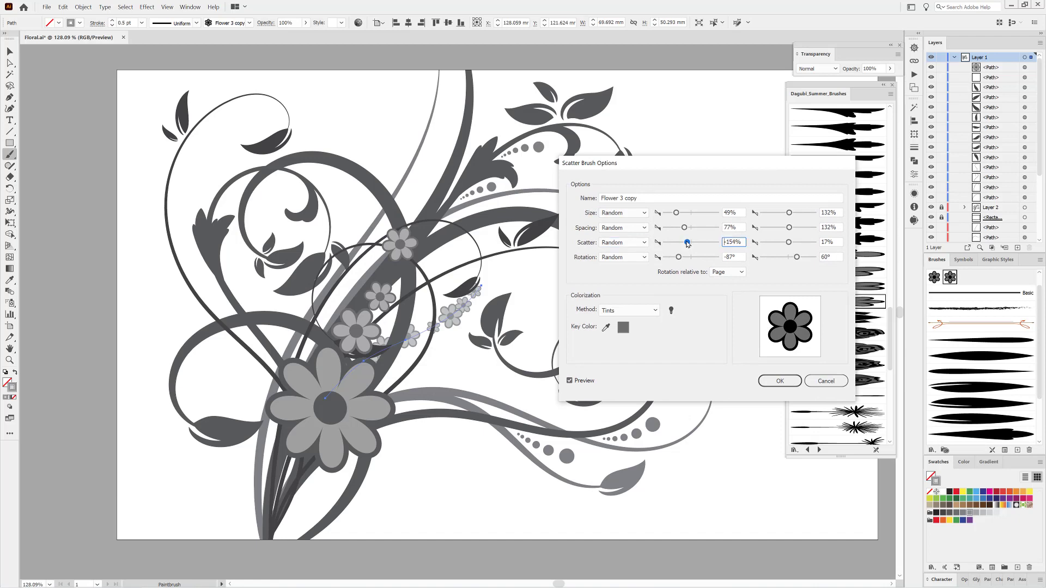
drag(789, 242, 793, 242)
click(780, 380)
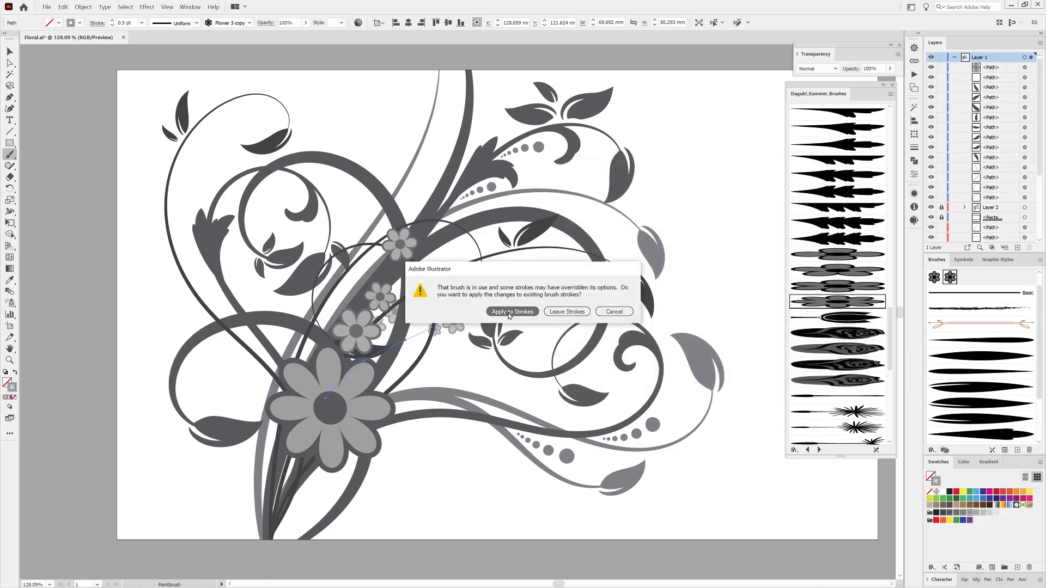
key(Return)
drag(546, 486, 547, 487)
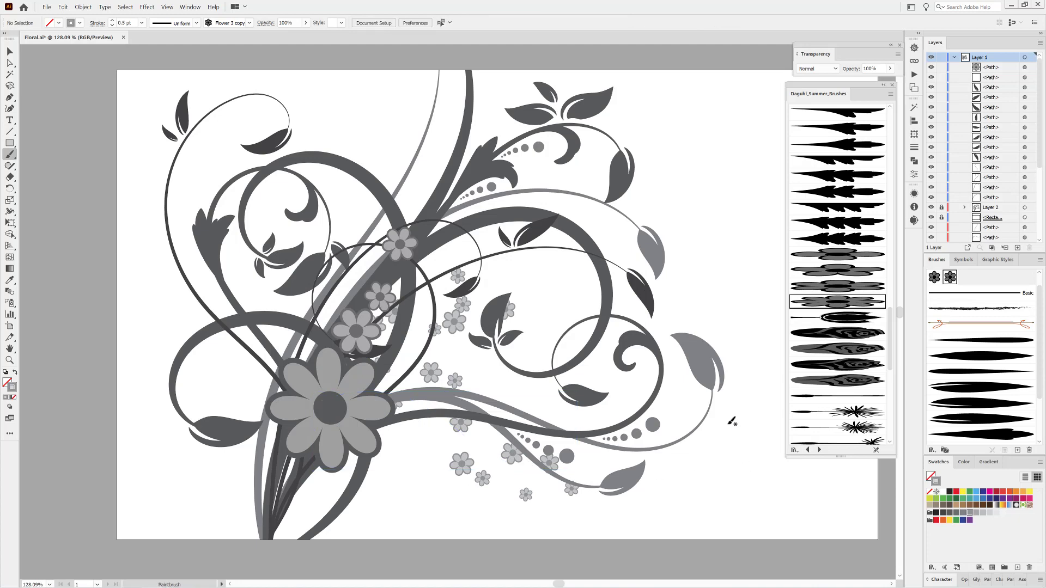
Create a new layer beneath Layer 1 and open the Dagubi watercolor splatter art brush library
click(954, 57)
ctrl+alt+click(1017, 248)
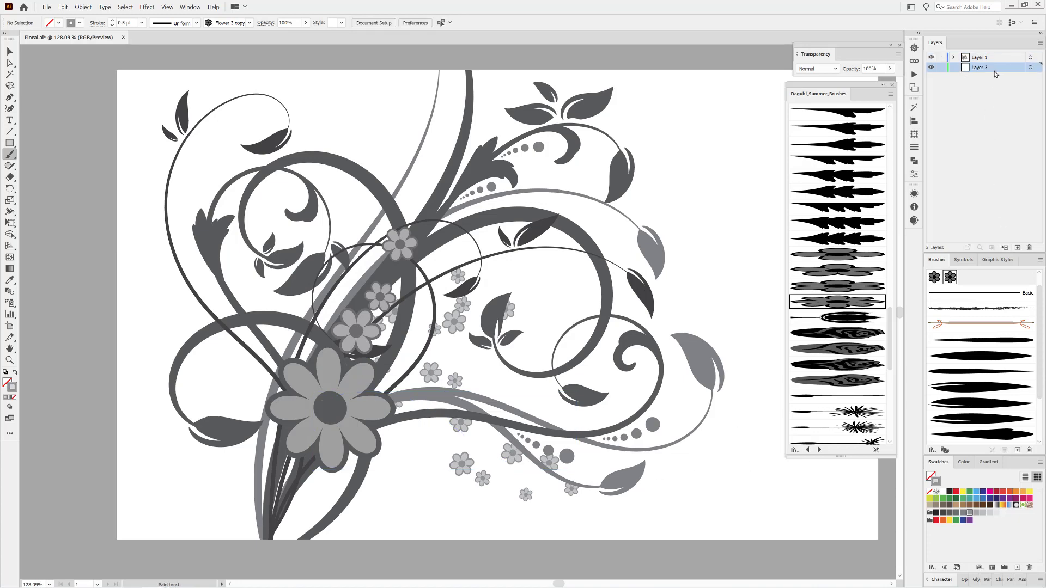
click(931, 451)
mouse_move(938, 506)
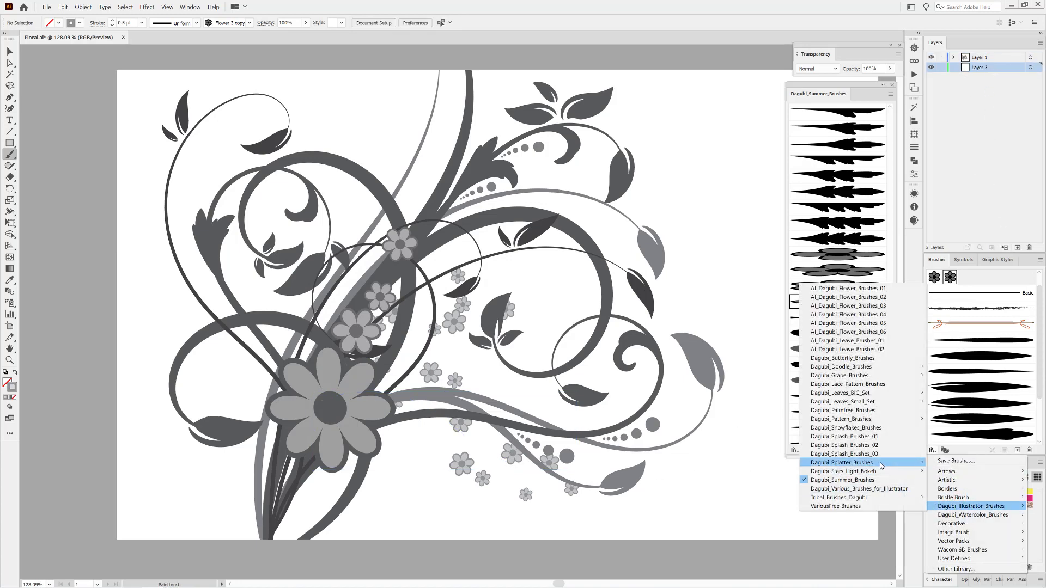
mouse_move(880, 464)
click(764, 490)
mouse_move(892, 121)
mouse_down()
mouse_move(882, 392)
mouse_move(890, 309)
mouse_up()
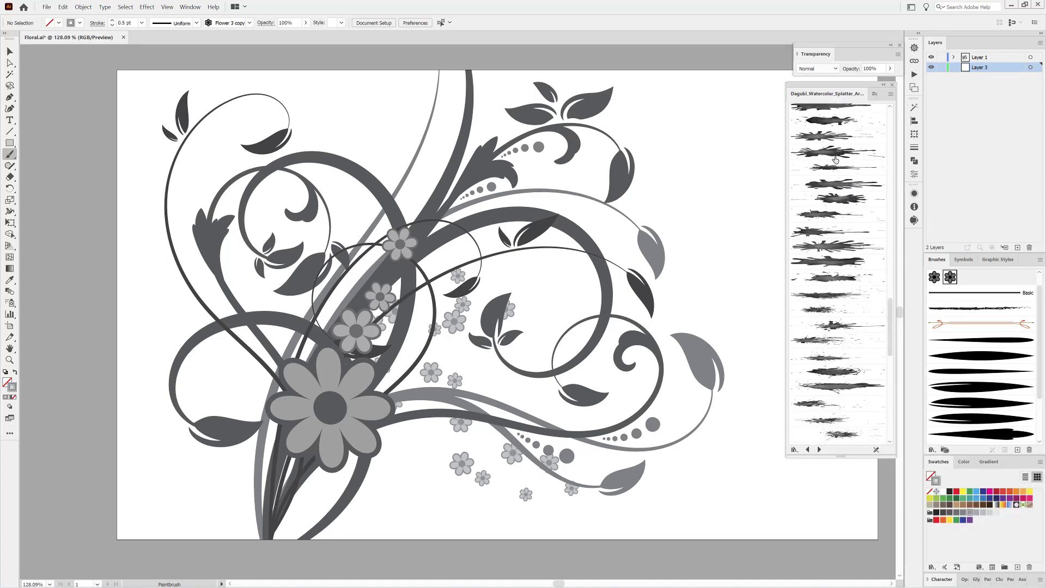
Paint a blue watercolor splash behind the main stem and flowers with a splatter brush, and adjust its size and position
click(836, 160)
click(976, 498)
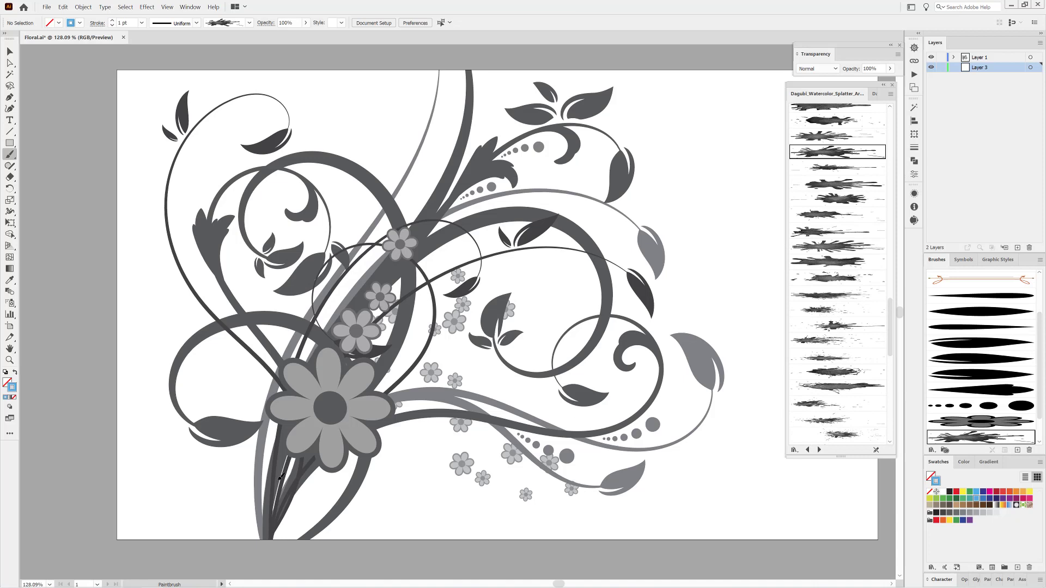
drag(427, 240, 457, 210)
drag(384, 479, 375, 481)
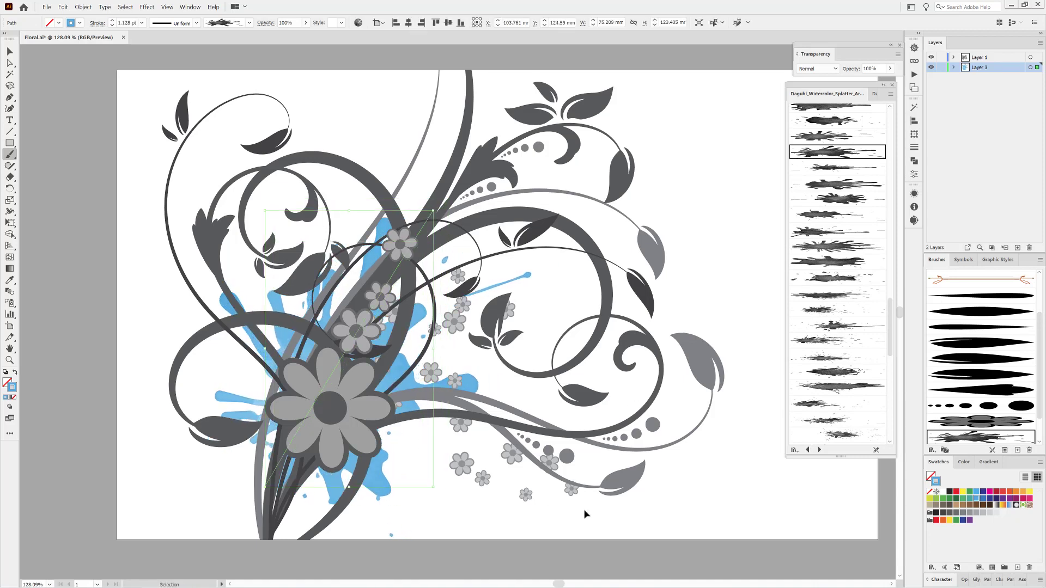
ctrl+click(586, 514)
Paint a diagonal spray of light blue droplets behind the flowers with a fine splatter brush, and deepen its color slightly
click(963, 463)
drag(966, 481, 998, 480)
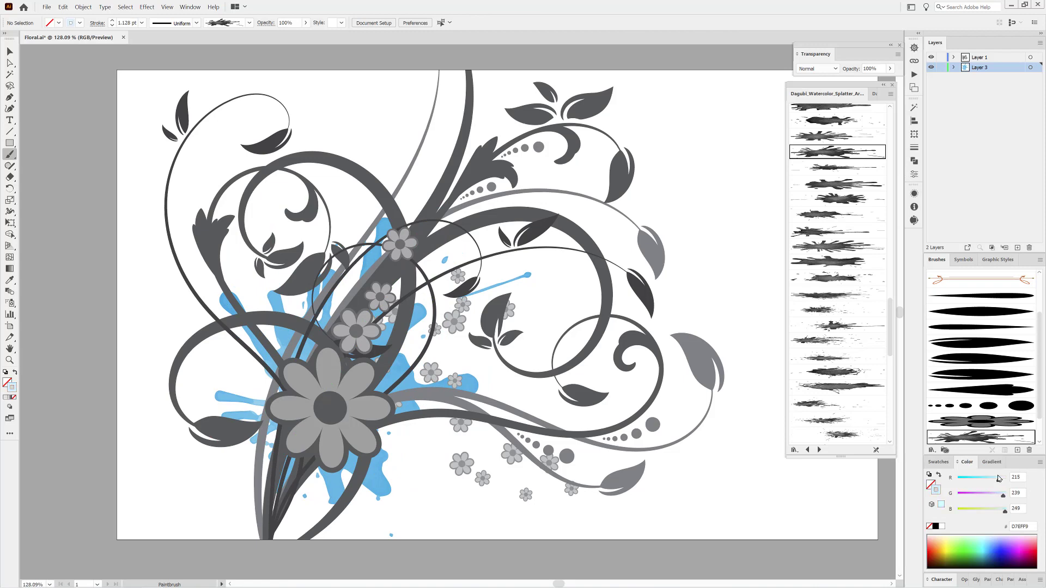
drag(890, 349, 887, 431)
click(861, 357)
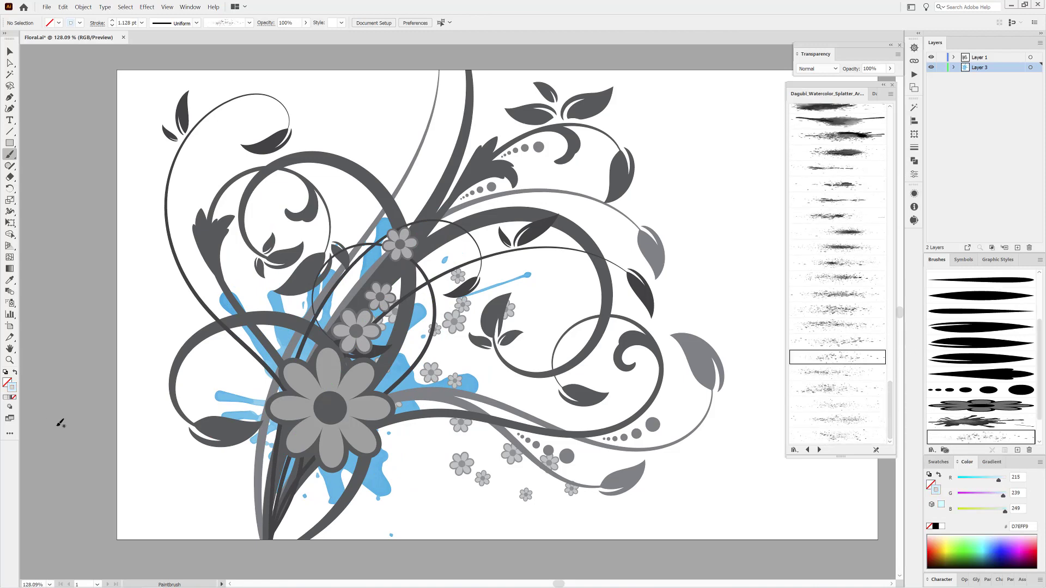
mouse_move(278, 455)
mouse_down()
mouse_move(521, 281)
mouse_move(645, 235)
mouse_up()
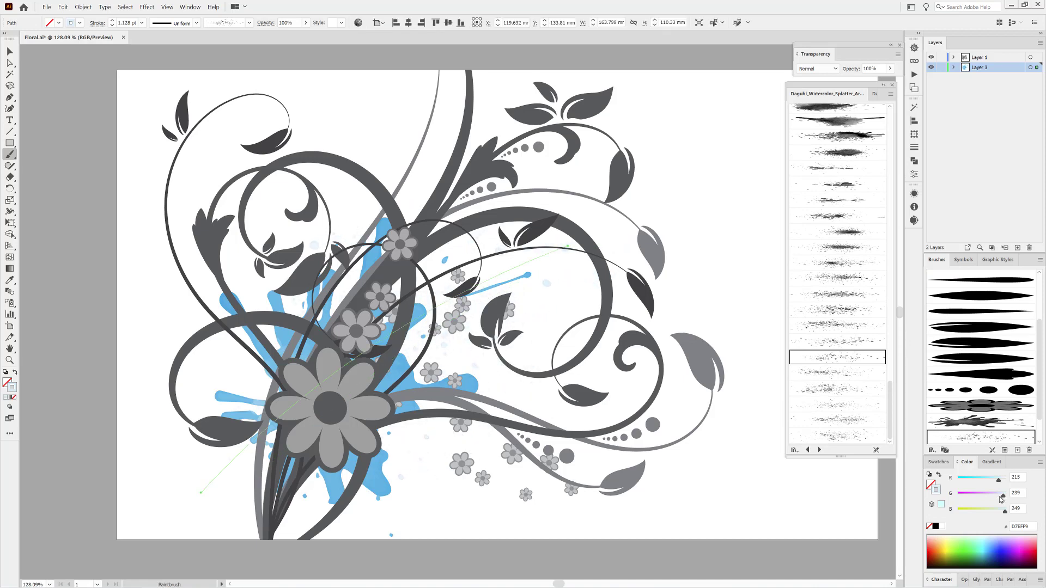
drag(1001, 497, 996, 498)
key(ctrl+shift+a)
Add a new layer above Layer 1 and paint a near-white fine splatter on it, shifted over the large flower's upper-left petals
click(938, 462)
click(1017, 247)
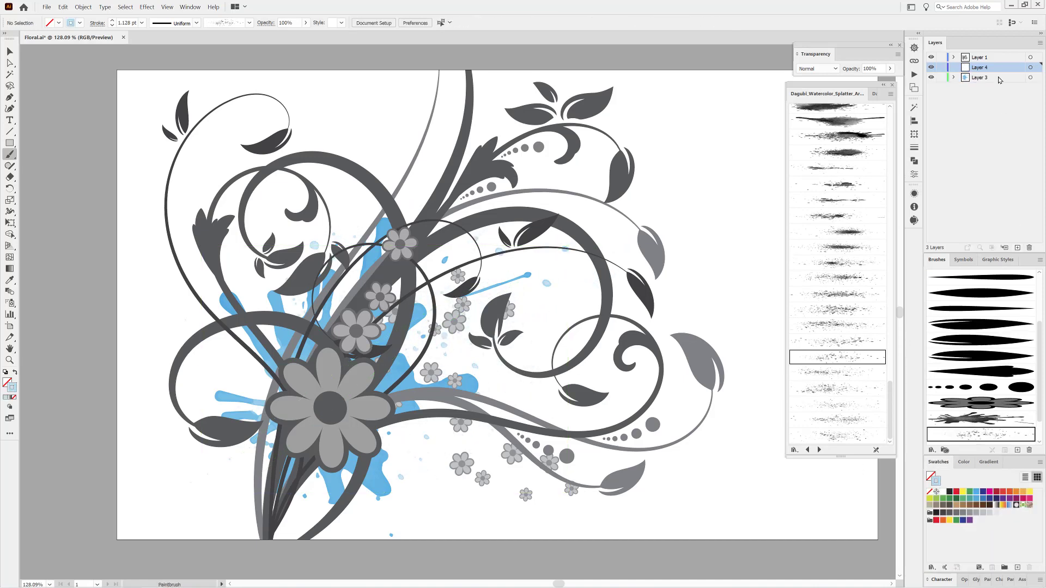
drag(1000, 68, 1001, 55)
click(996, 513)
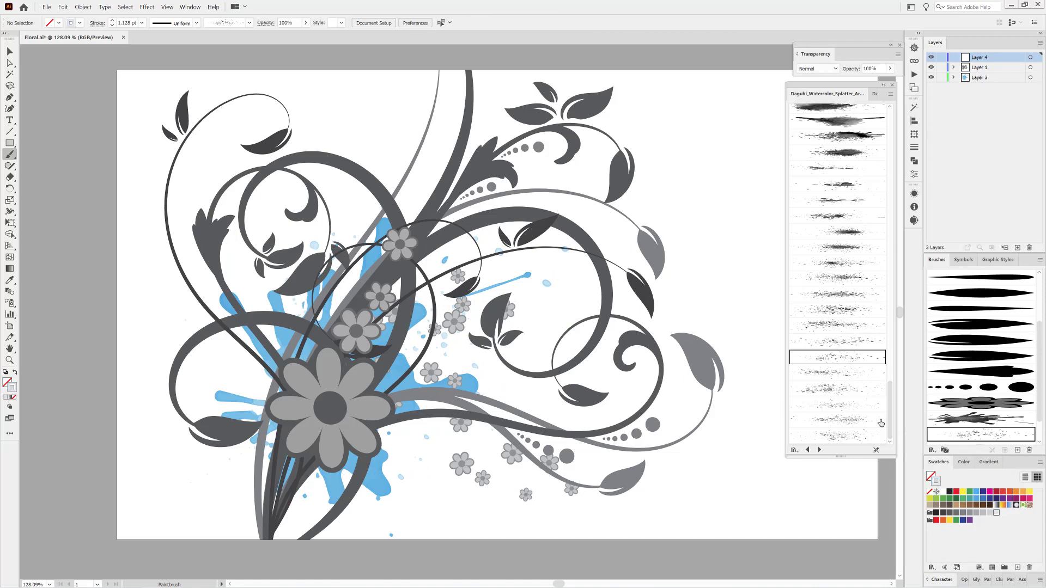
click(870, 406)
drag(247, 449, 374, 185)
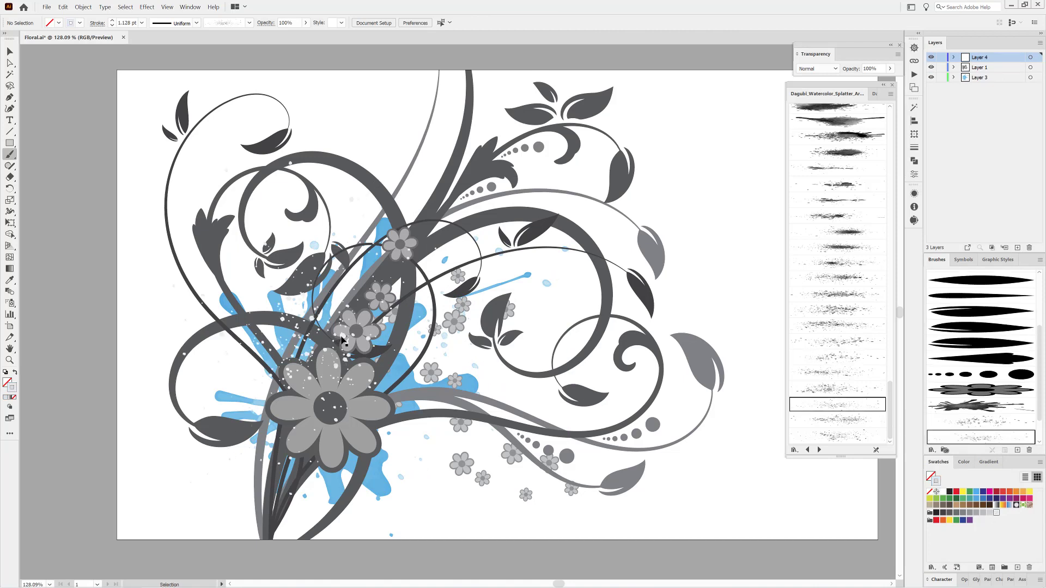
drag(341, 336, 307, 357)
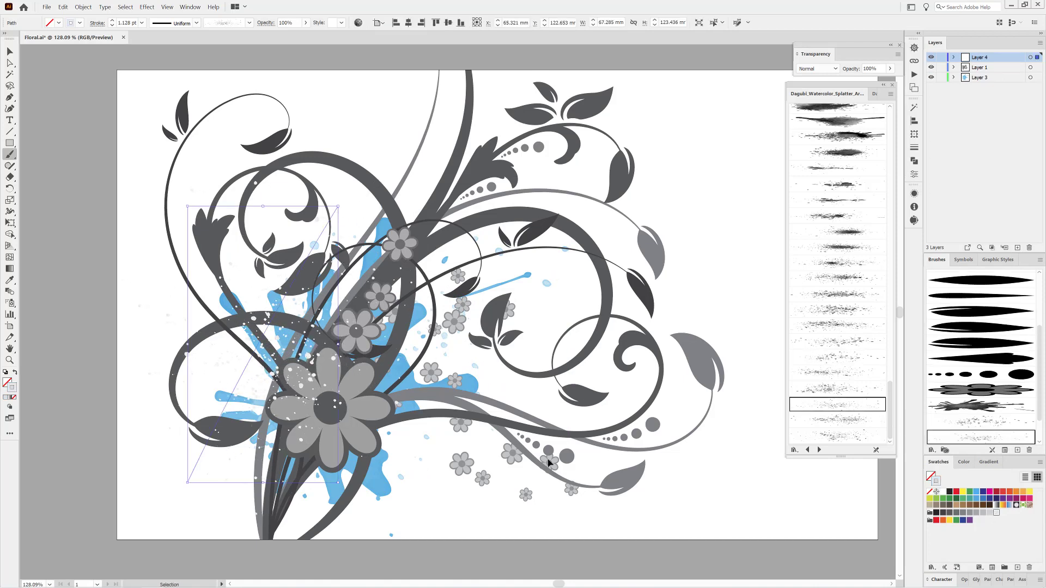
ctrl+click(785, 526)
Paint a pale blue fine splatter over the large flower's right petals on Layer 4, and set its color to #A5EEFD
click(977, 493)
click(964, 462)
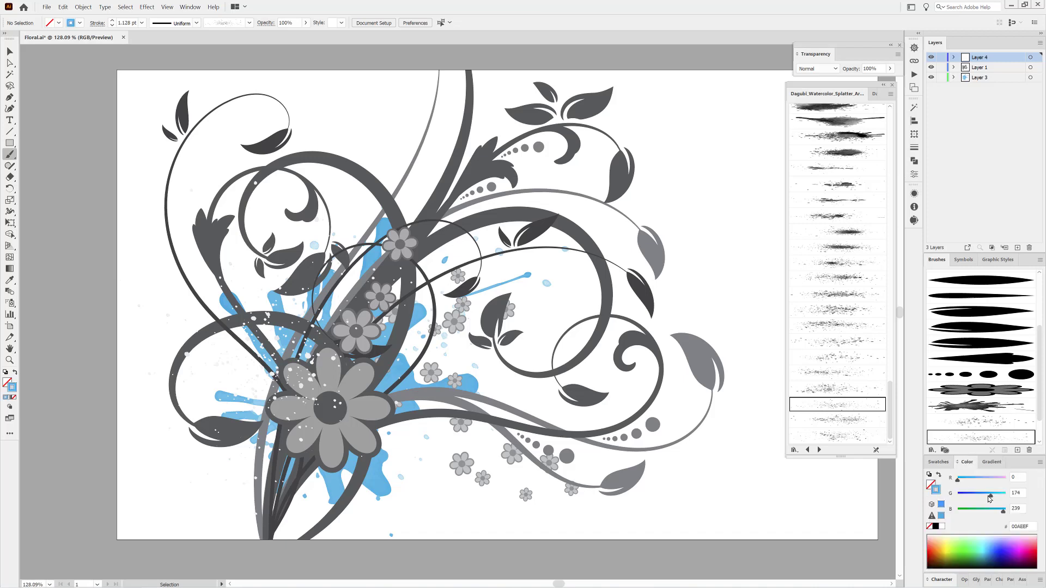
drag(990, 496, 1004, 496)
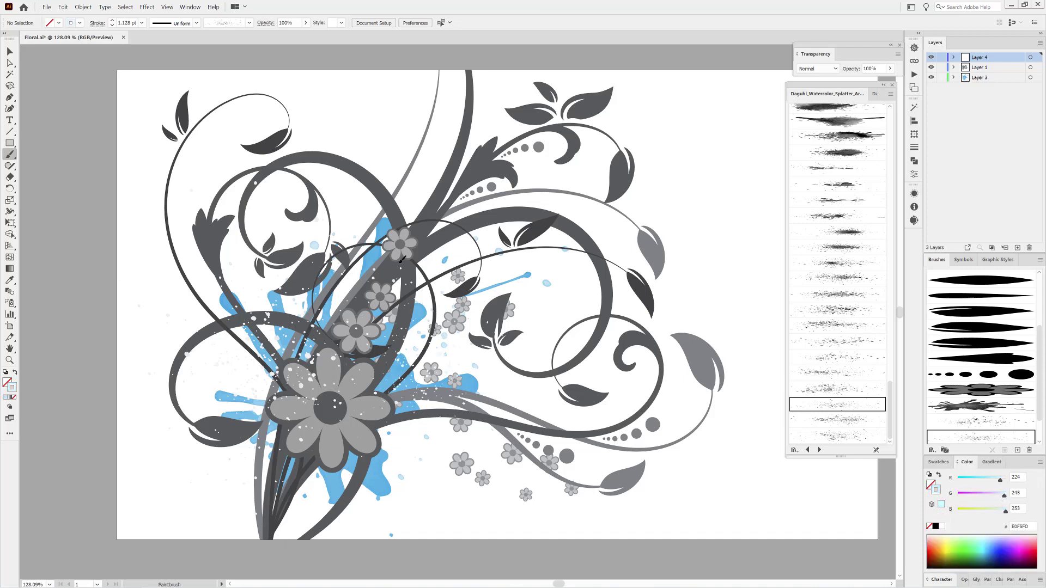
drag(400, 355, 371, 379)
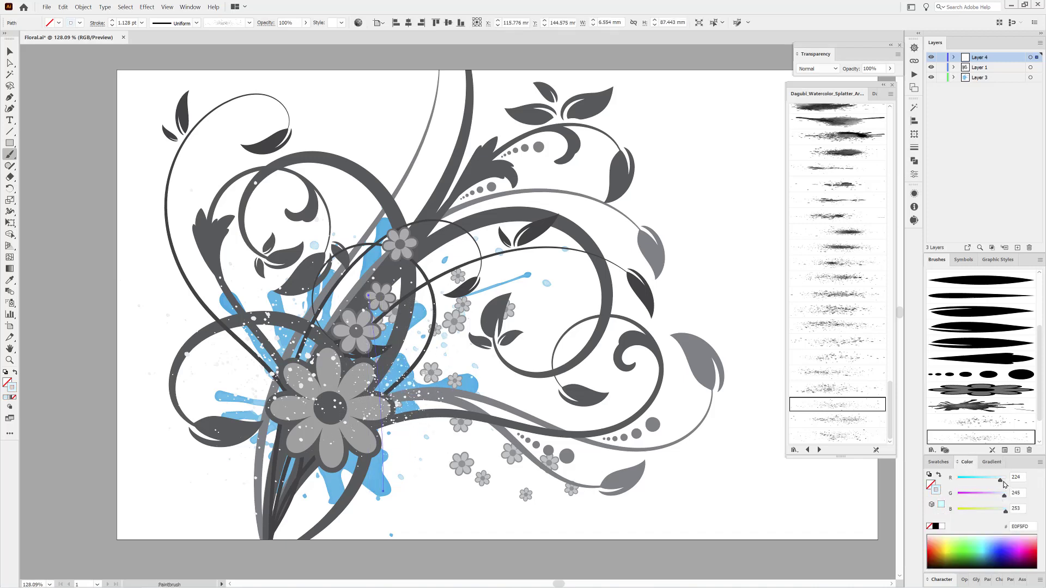
drag(991, 483, 989, 482)
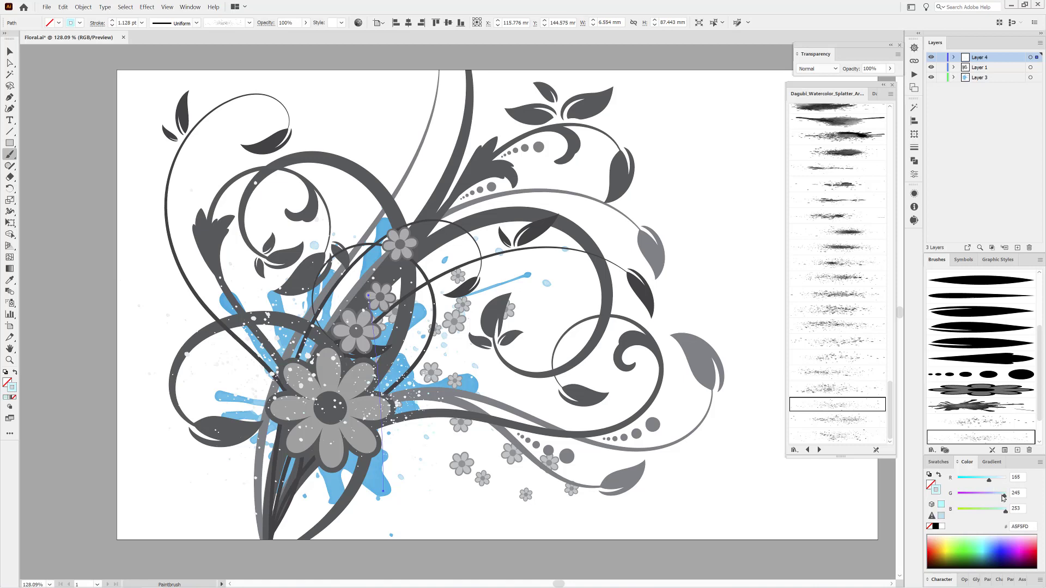
ctrl+click(821, 497)
Paint tiny scattered #C0E4FD flowers at 0.25 pt on Layer 3 beside the upper stem with Flower 3 copy, and close the brush library
drag(1040, 371, 1040, 317)
click(950, 293)
click(987, 80)
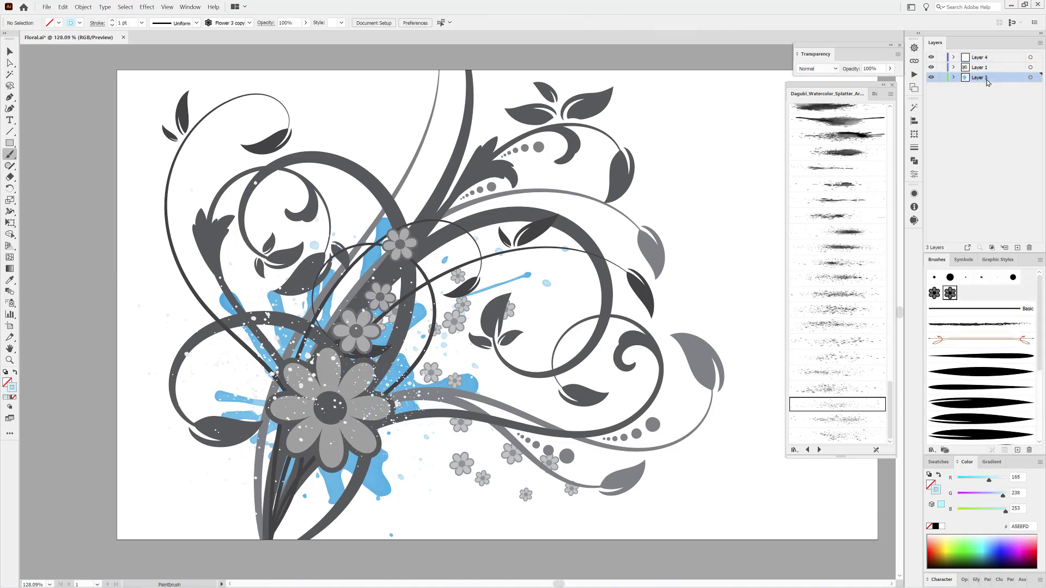
drag(399, 105, 305, 379)
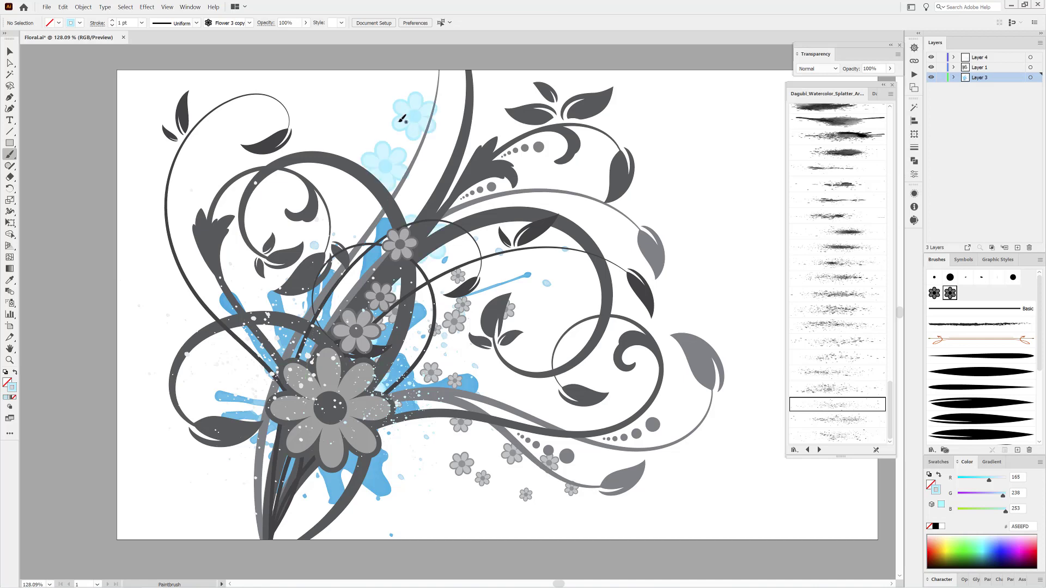
click(112, 25)
click(112, 25)
click(113, 25)
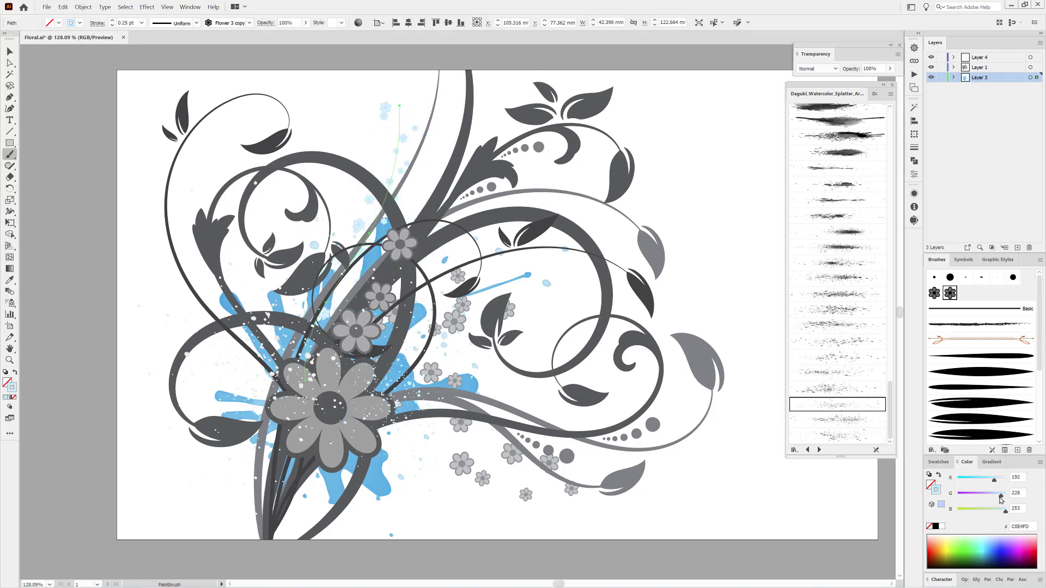
ctrl+click(843, 532)
click(892, 85)
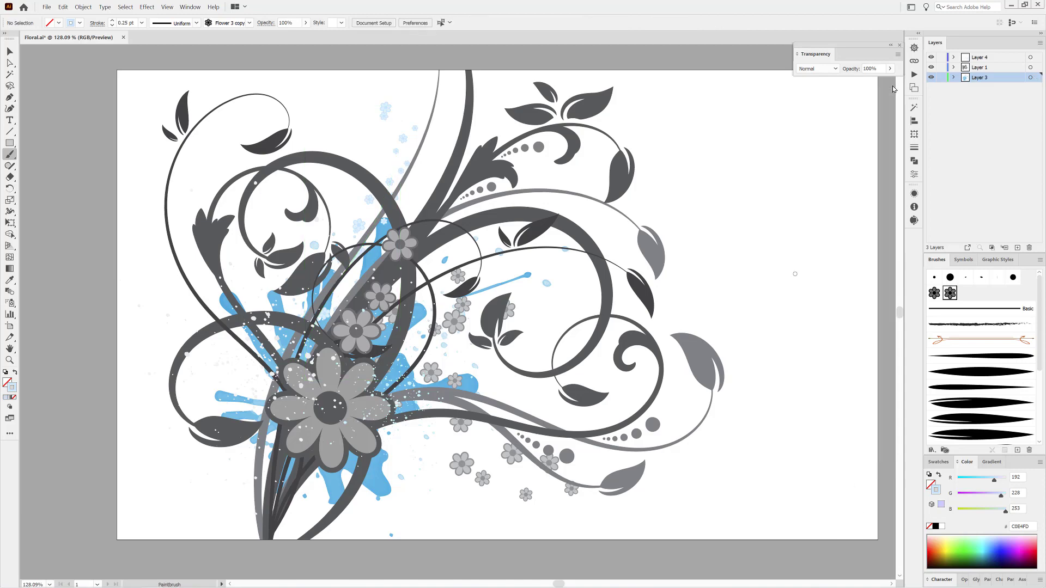